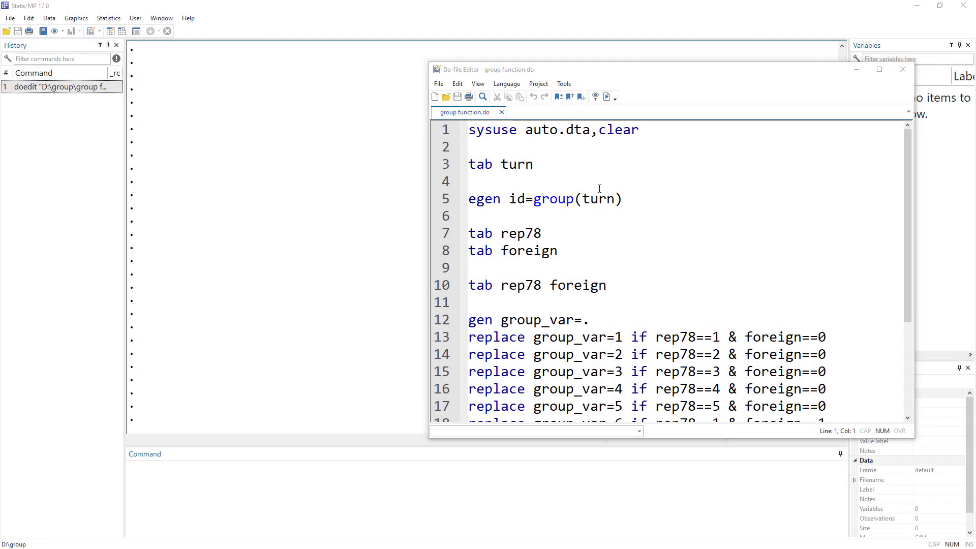
Step: Run line 1 'sysuse auto.dta,clear' to load the built-in auto dataset, clearing memory
{"action": "double_click", "coordinate": [551, 199]}
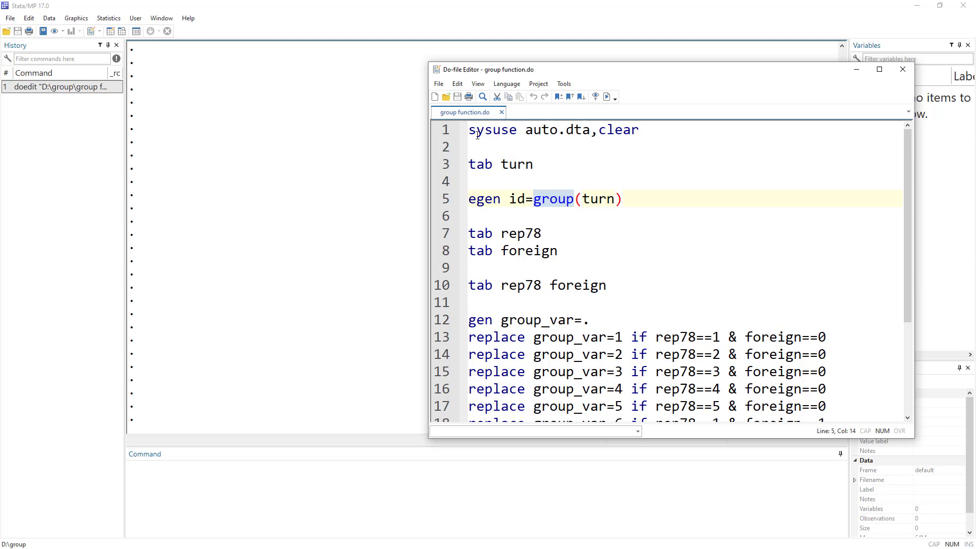
{"action": "key", "text": "ctrl+Home"}
{"action": "key", "text": "shift+Down"}
{"action": "left_click", "coordinate": [607, 97]}
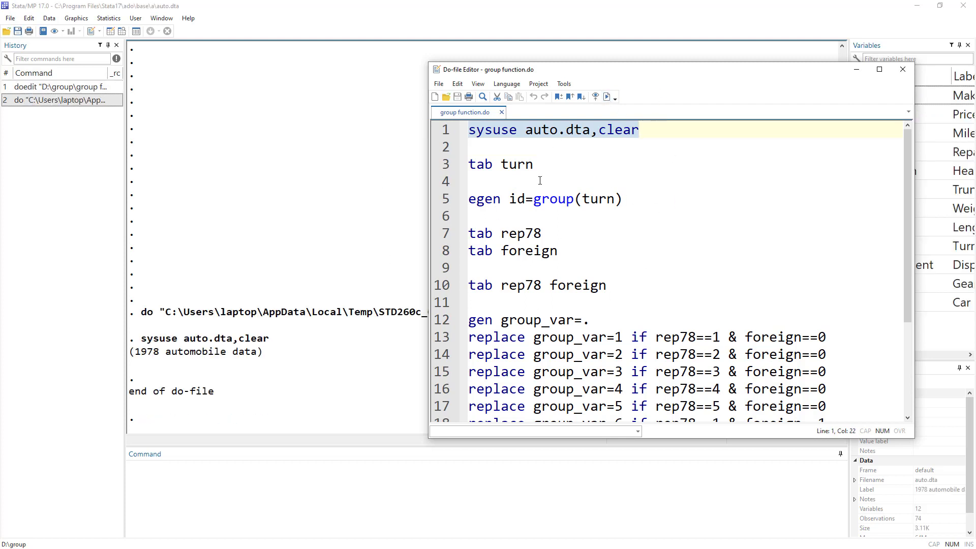
Step: Browse the auto data in the Data Editor, inspecting the make, price, mpg, rep78 and turn columns
{"action": "left_click", "coordinate": [111, 31]}
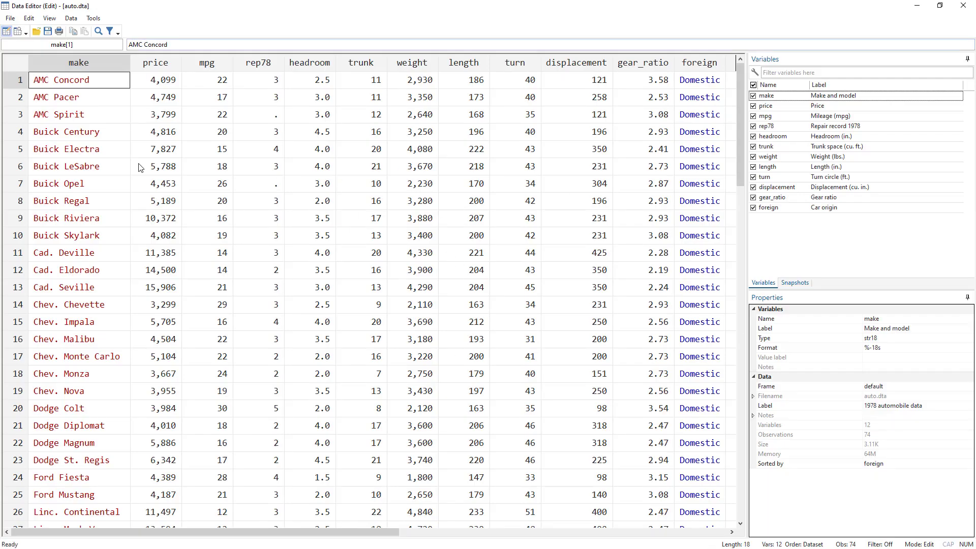
{"action": "left_click", "coordinate": [96, 59]}
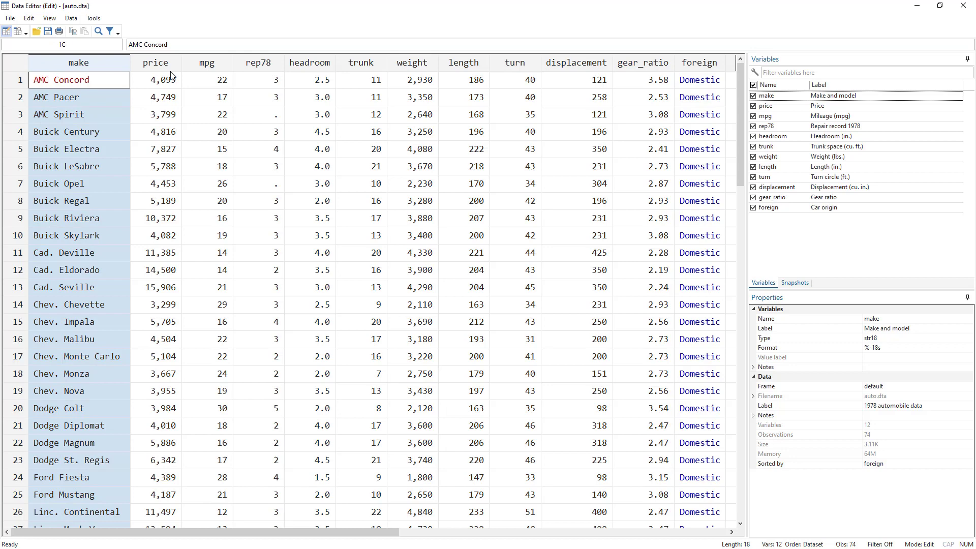
{"action": "left_click", "coordinate": [155, 62]}
{"action": "left_click", "coordinate": [207, 62]}
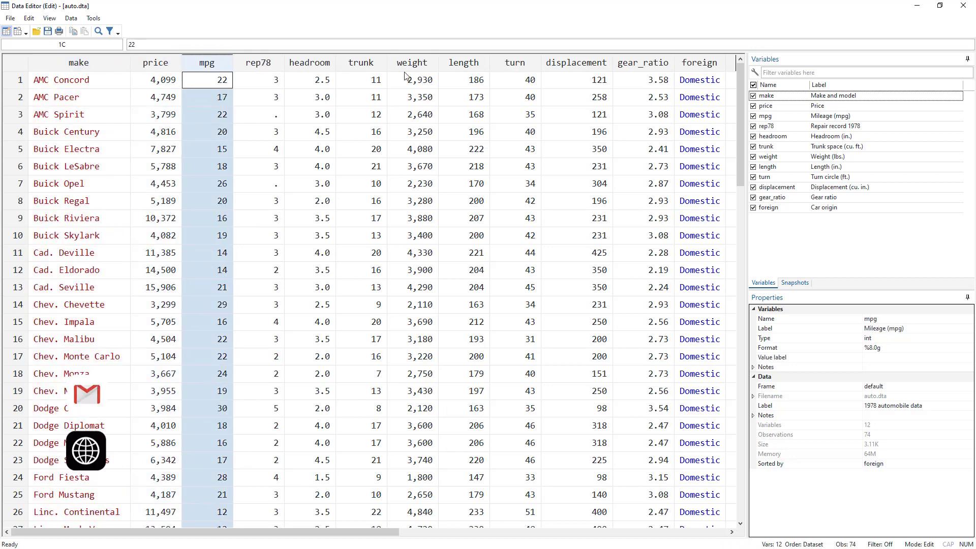
{"action": "left_click", "coordinate": [259, 62]}
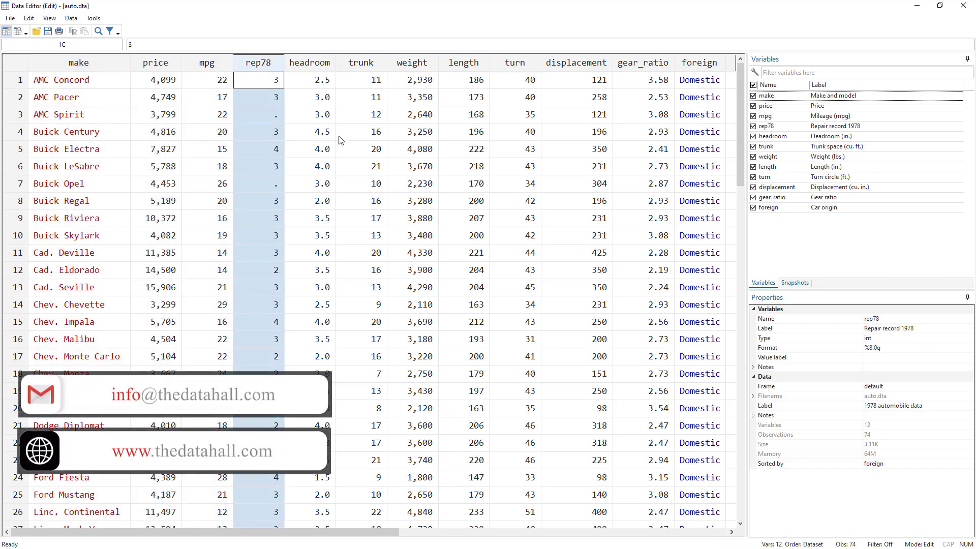
{"action": "left_click", "coordinate": [515, 62]}
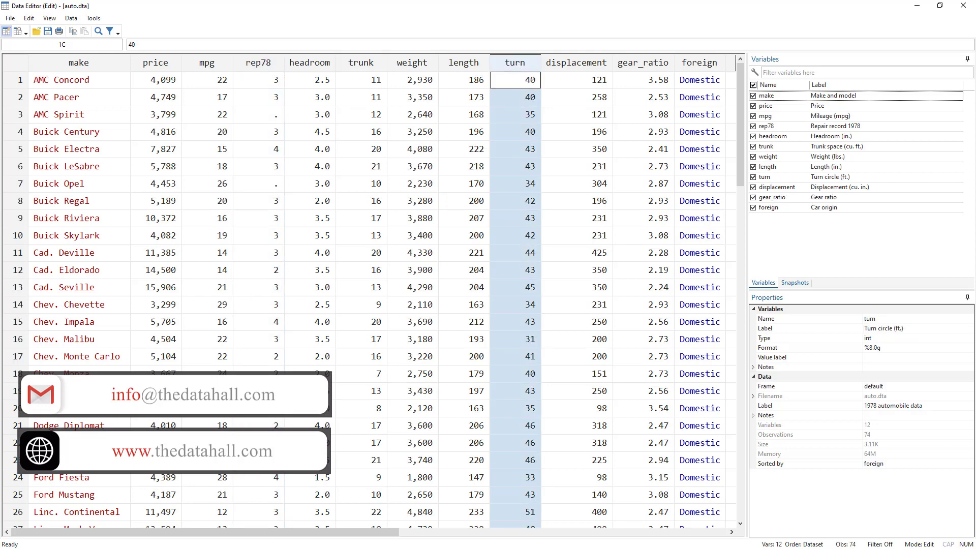
{"action": "key", "text": "alt+Tab"}
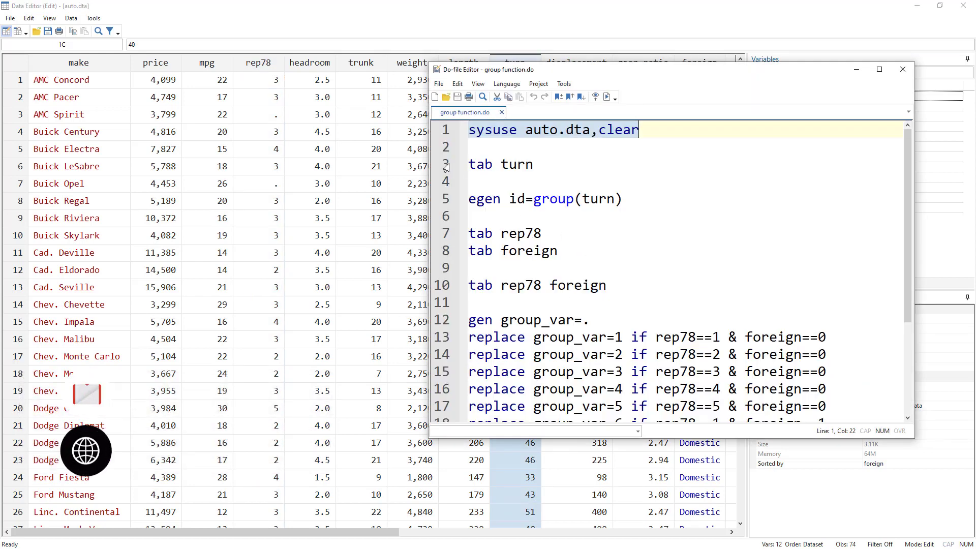
Step: Reload the auto data and run 'tab turn' to get the turn-circle frequency table
{"action": "key", "text": "ctrl+d"}
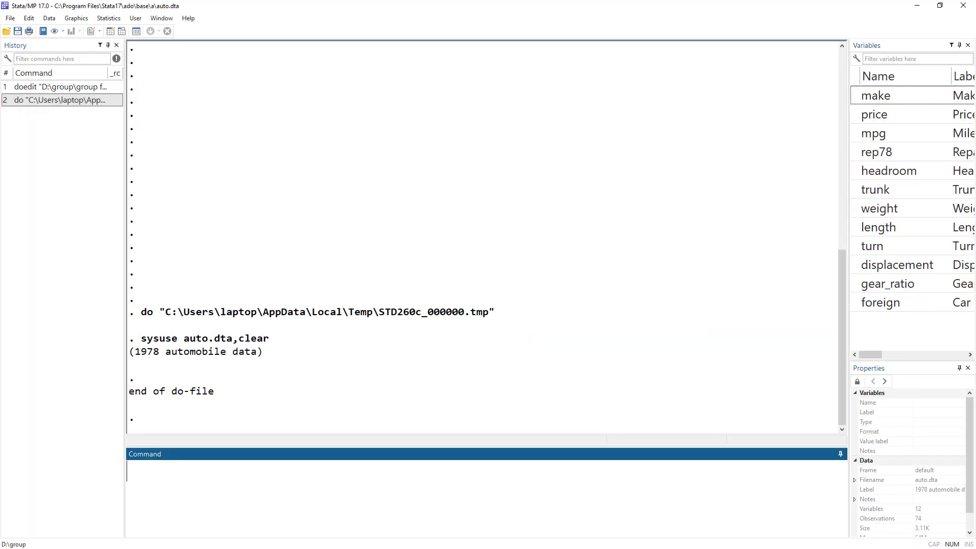
{"action": "left_click", "coordinate": [431, 164]}
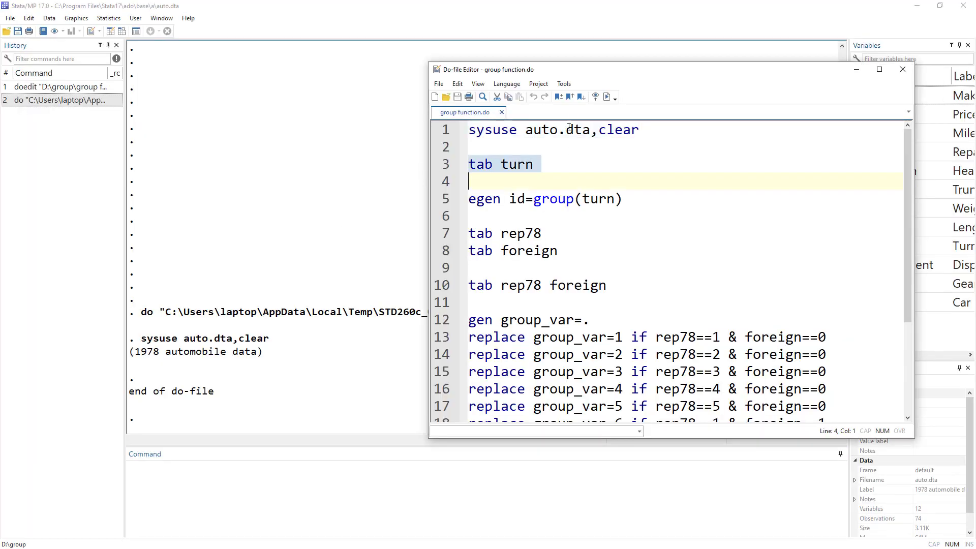
{"action": "left_click", "coordinate": [606, 96]}
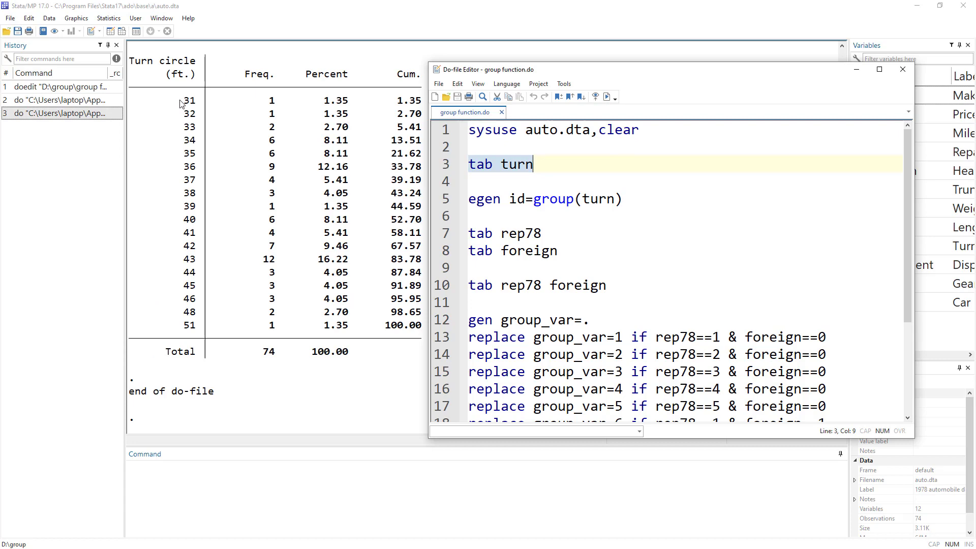
Step: Highlight turn values 31, 32 and 33 with their frequencies in the results
{"action": "left_click_drag", "start_coordinate": [178, 100], "coordinate": [189, 118]}
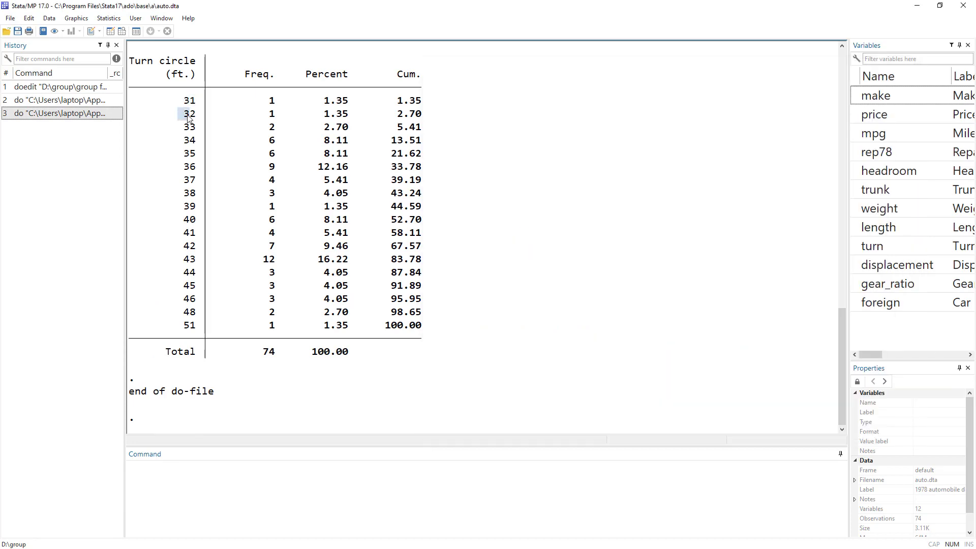
{"action": "double_click", "coordinate": [189, 127]}
{"action": "key", "text": "alt+Tab"}
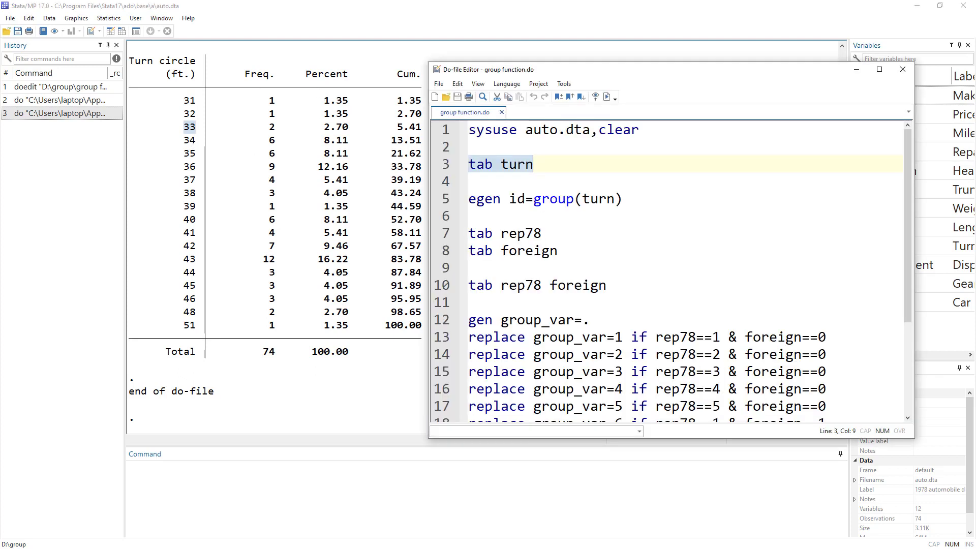
{"action": "key", "text": "alt+Tab"}
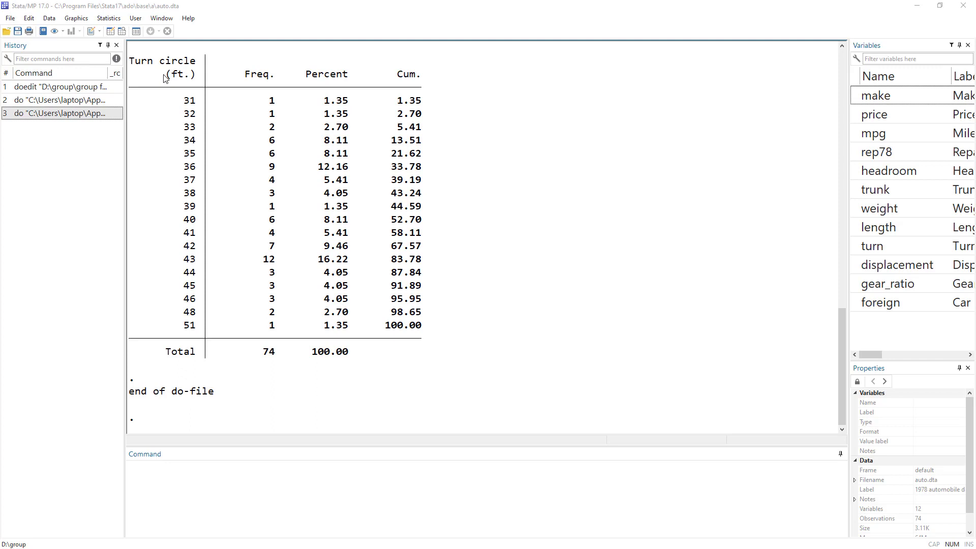
{"action": "key", "text": "alt+Tab"}
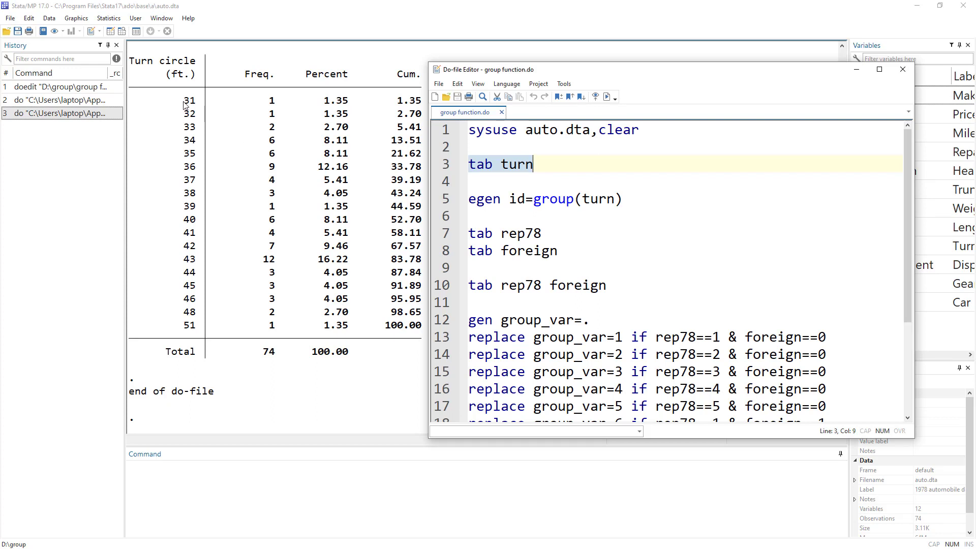
{"action": "left_click_drag", "start_coordinate": [184, 104], "coordinate": [194, 105]}
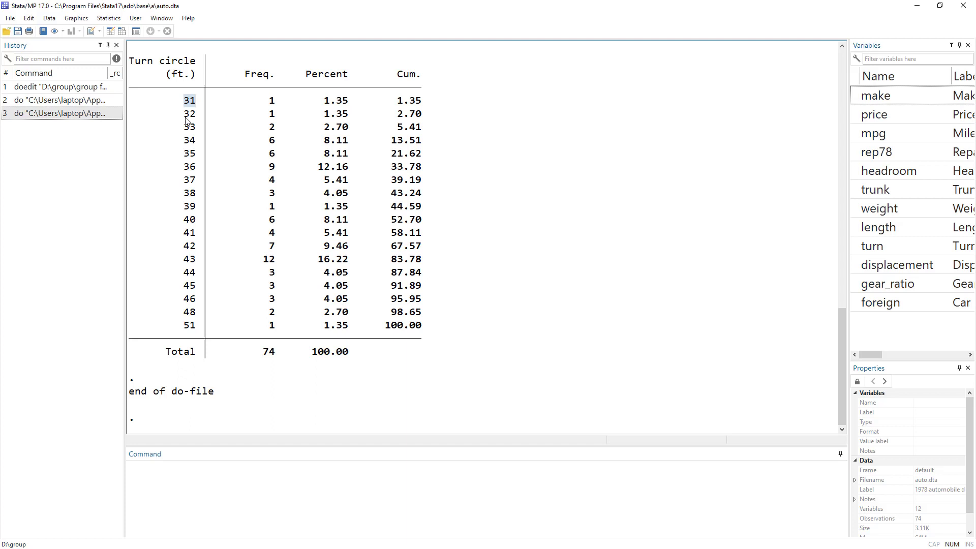
{"action": "left_click_drag", "start_coordinate": [185, 119], "coordinate": [203, 114]}
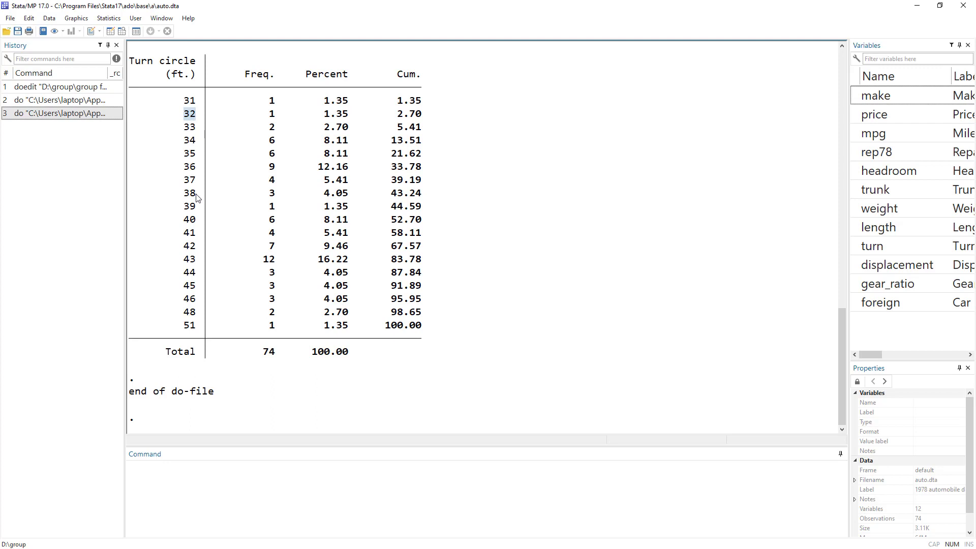
{"action": "left_click_drag", "start_coordinate": [179, 98], "coordinate": [287, 104]}
{"action": "left_click_drag", "start_coordinate": [181, 117], "coordinate": [281, 116]}
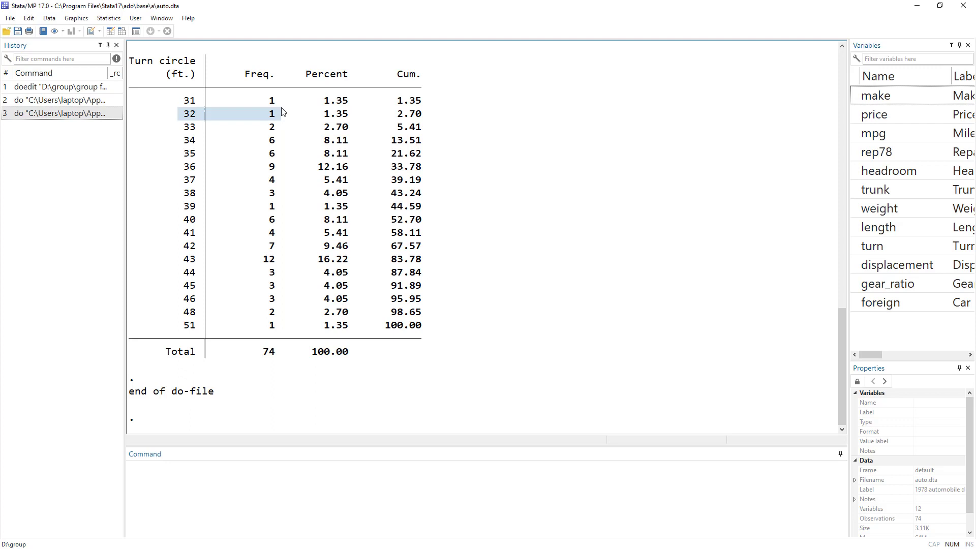
{"action": "left_click_drag", "start_coordinate": [183, 127], "coordinate": [258, 144]}
Step: Highlight the turn row for 37, then rows 31 through 34, in the frequency table
{"action": "left_click", "coordinate": [181, 159]}
{"action": "left_click_drag", "start_coordinate": [169, 182], "coordinate": [269, 186]}
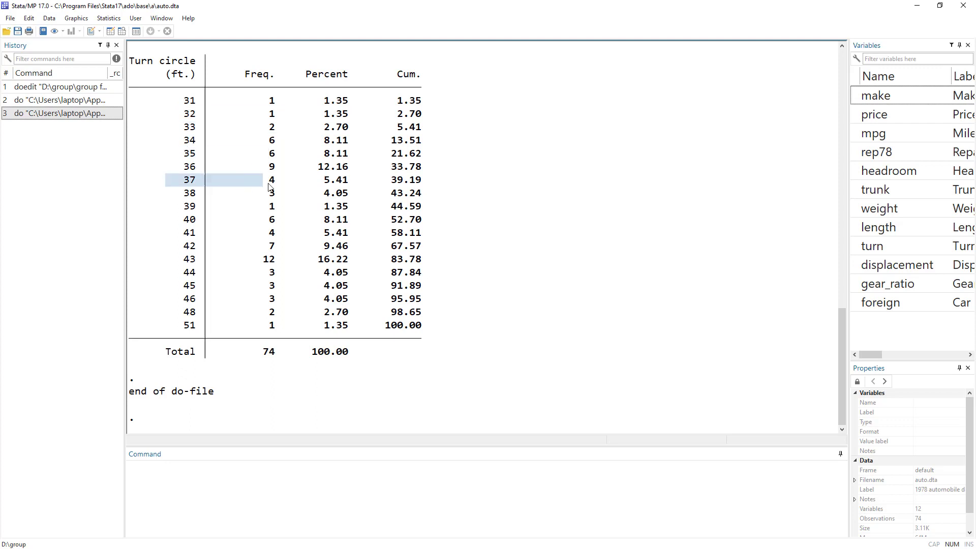
{"action": "left_click", "coordinate": [305, 126]}
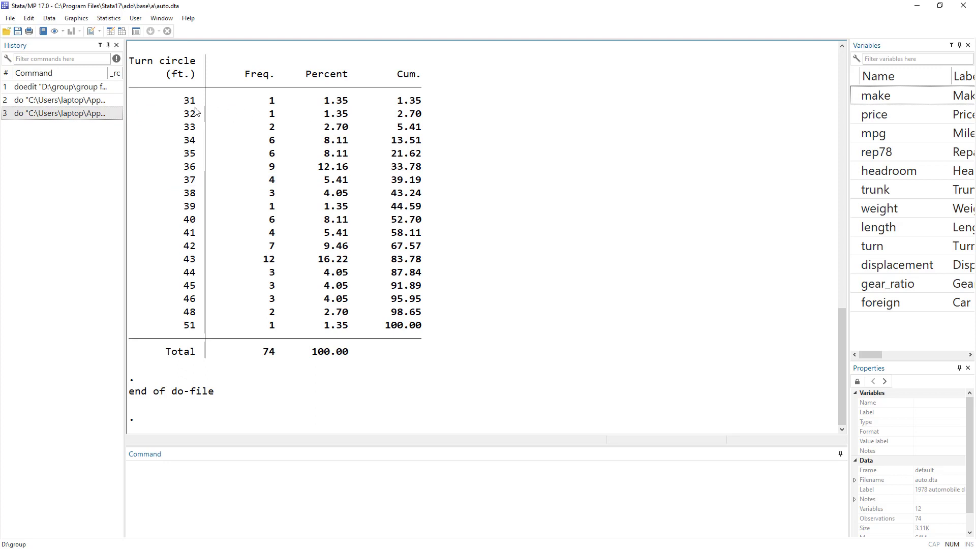
{"action": "left_click_drag", "start_coordinate": [181, 101], "coordinate": [292, 115]}
{"action": "left_click_drag", "start_coordinate": [184, 132], "coordinate": [280, 132]}
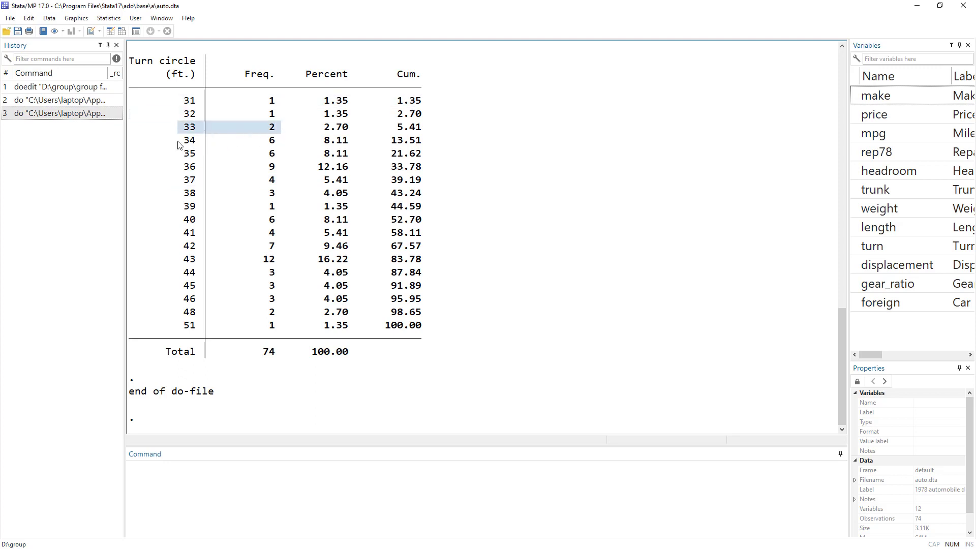
{"action": "left_click_drag", "start_coordinate": [179, 143], "coordinate": [299, 143]}
{"action": "left_click", "coordinate": [184, 159]}
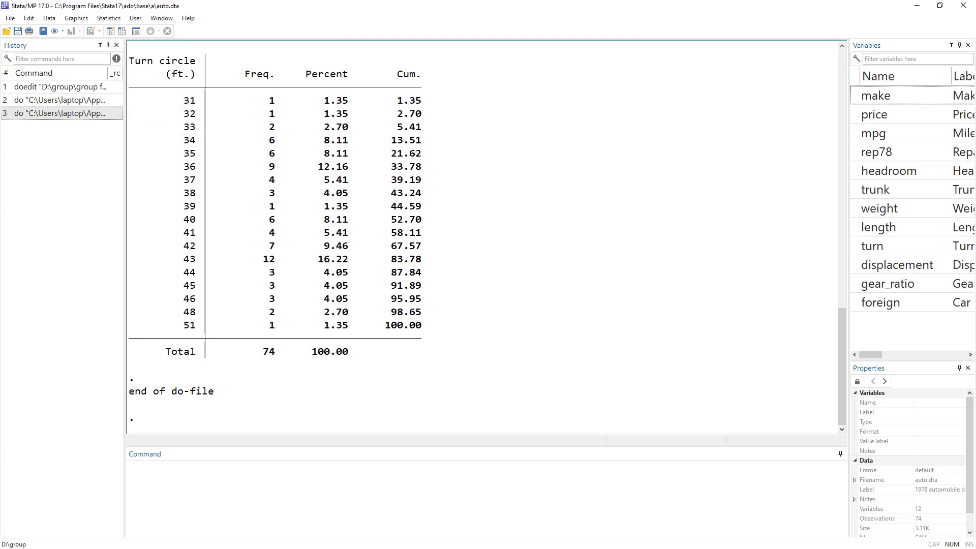
{"action": "key", "text": "alt+Tab"}
Step: Highlight the parts of line 5: the egen command, the new variable id and group(turn)
{"action": "double_click", "coordinate": [551, 199]}
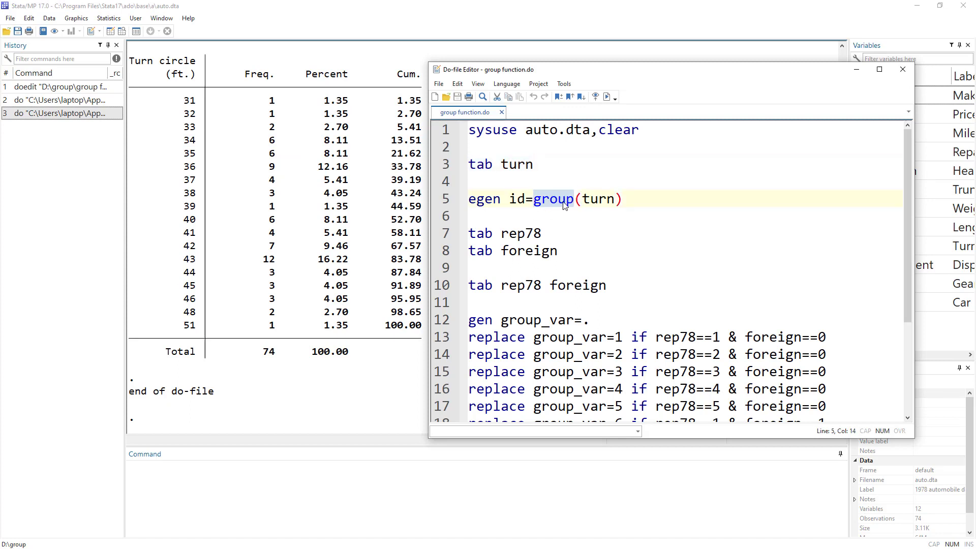
{"action": "double_click", "coordinate": [488, 205]}
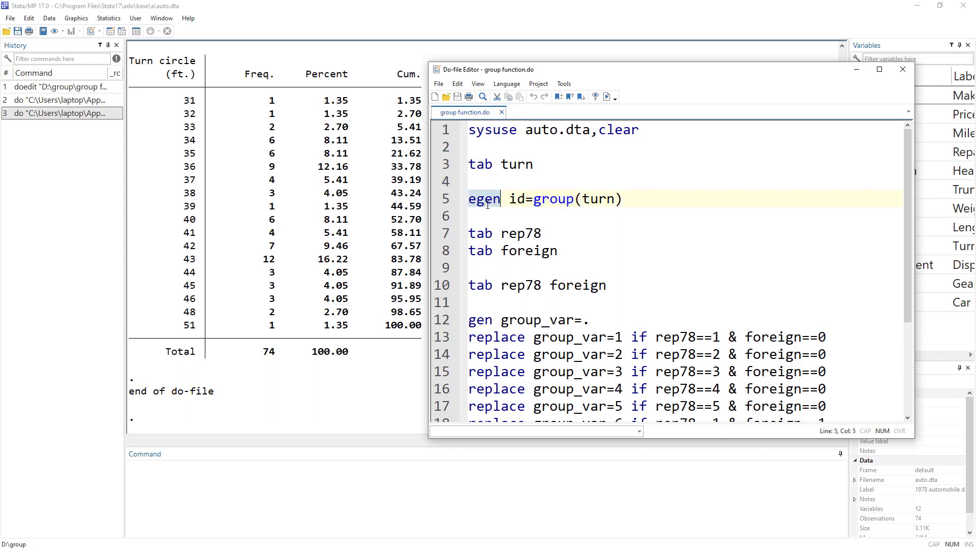
{"action": "left_click", "coordinate": [485, 203]}
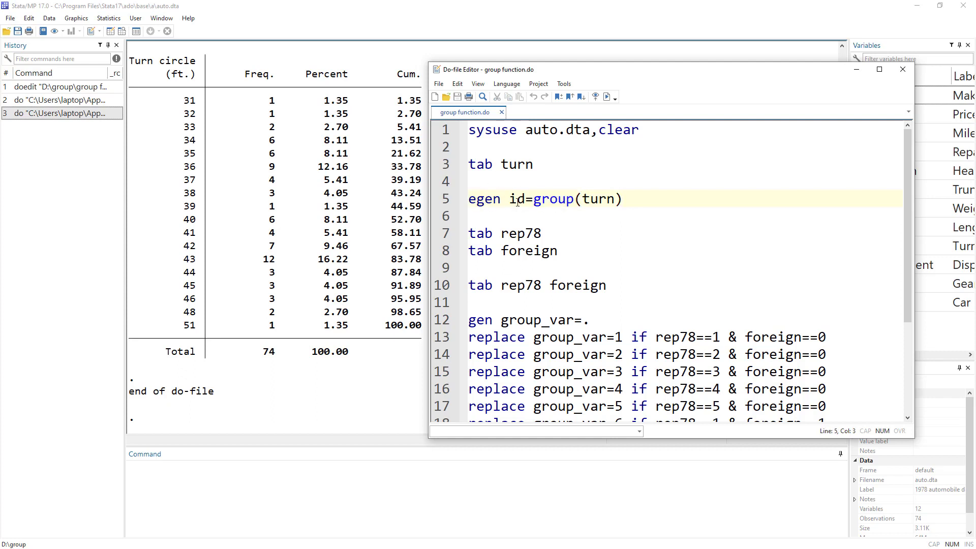
{"action": "double_click", "coordinate": [484, 199]}
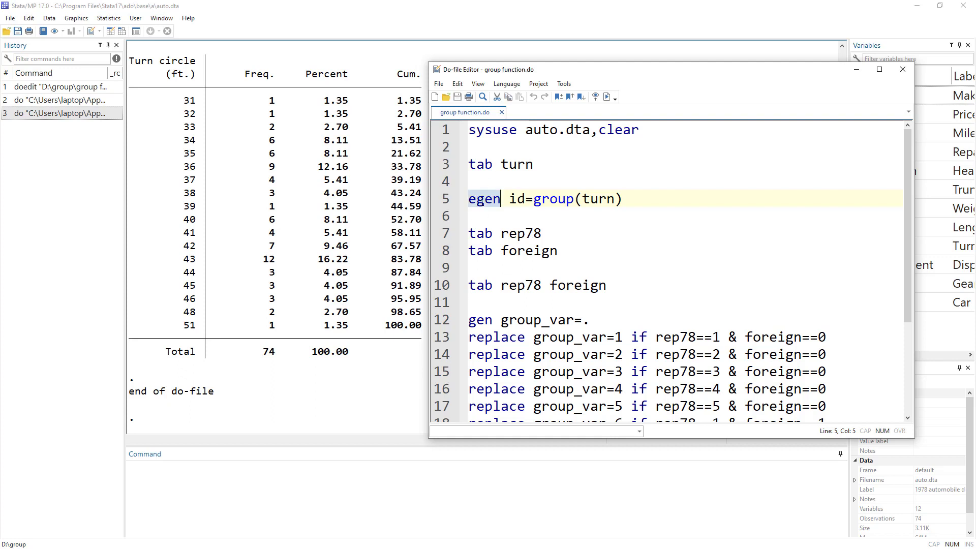
{"action": "double_click", "coordinate": [517, 199]}
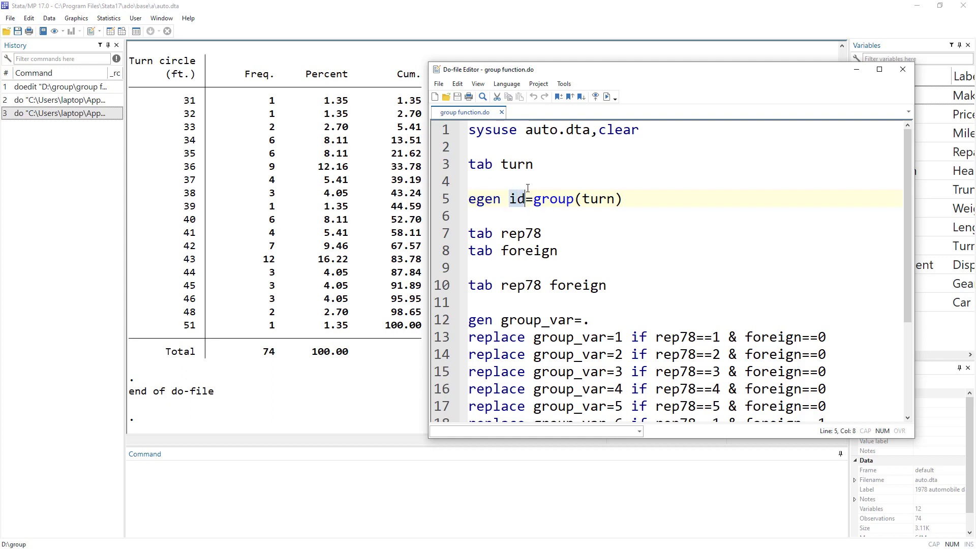
{"action": "left_click", "coordinate": [529, 200]}
{"action": "left_click_drag", "start_coordinate": [534, 199], "coordinate": [619, 199]}
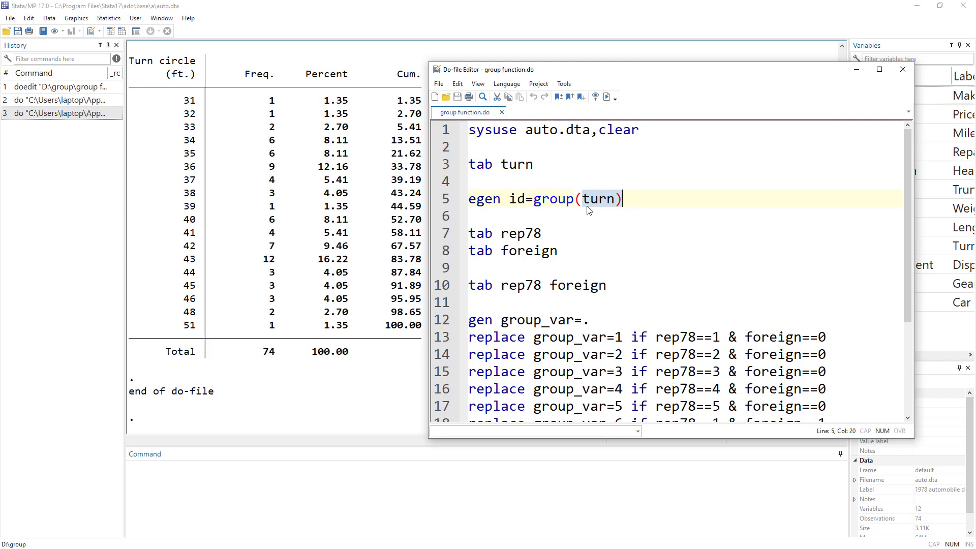
Step: Run egen id=group(turn) and view the new id column in the Data Editor
{"action": "left_click", "coordinate": [443, 199]}
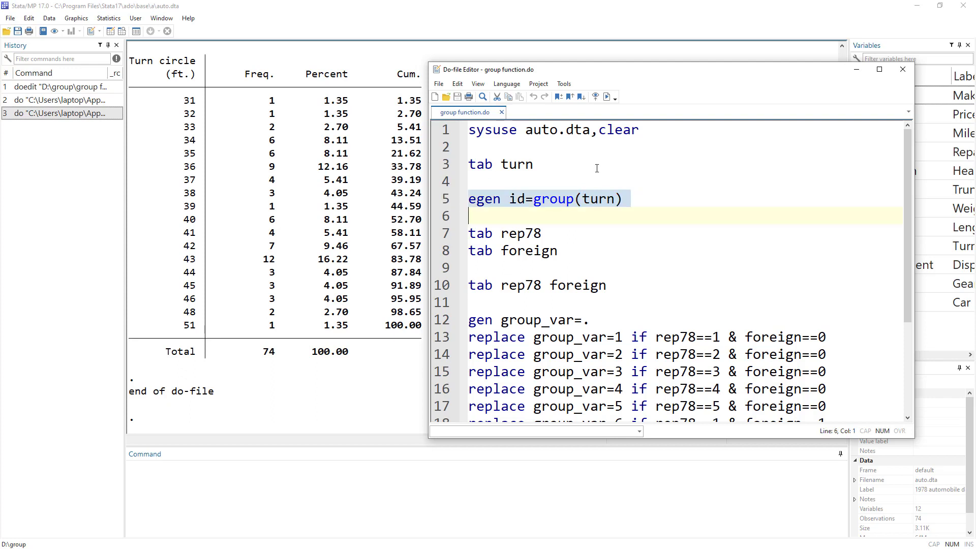
{"action": "left_click", "coordinate": [606, 97]}
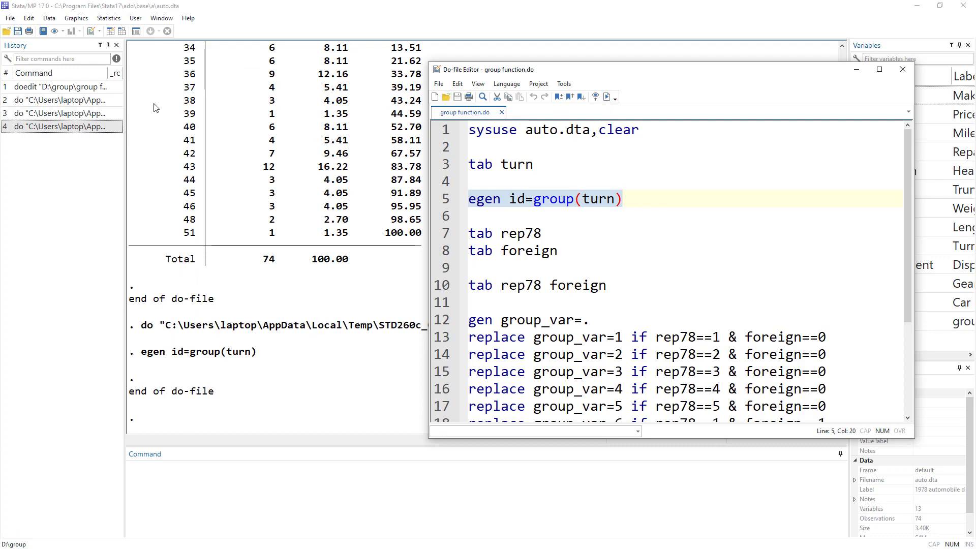
{"action": "left_click", "coordinate": [110, 31]}
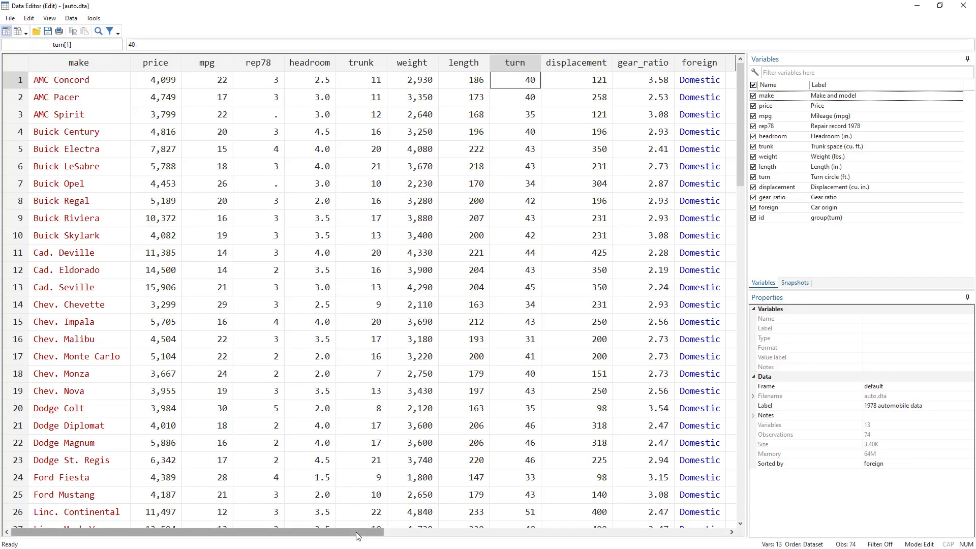
{"action": "left_click_drag", "start_coordinate": [357, 535], "coordinate": [455, 517]}
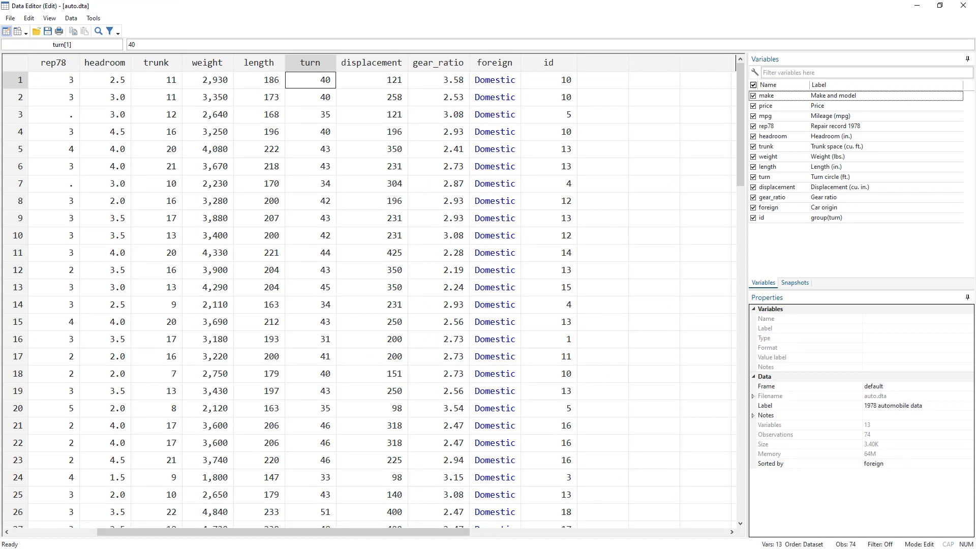
{"action": "key", "text": "alt+Tab"}
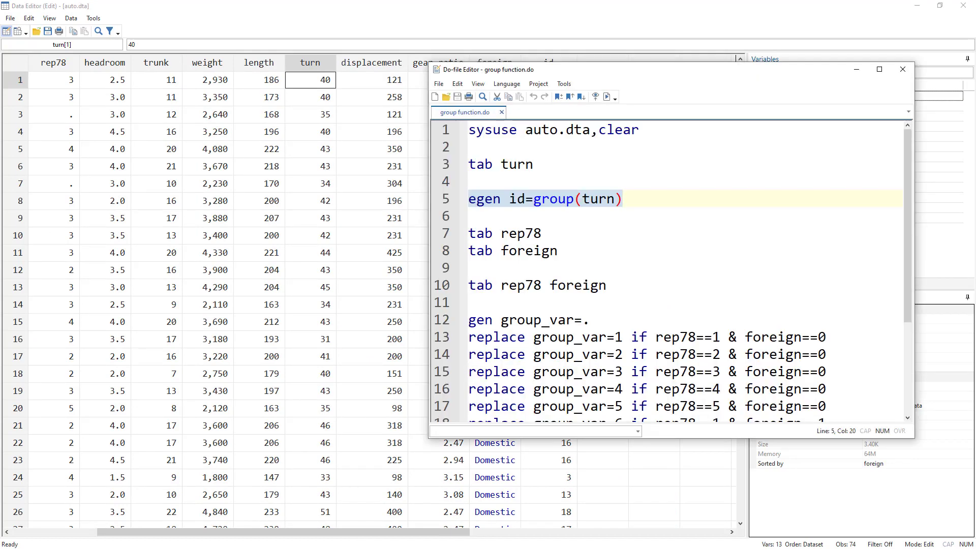
Step: Sort the dataset by turn with 'sort turn' and reopen the Data Editor
{"action": "key", "text": "alt+Tab"}
{"action": "type", "text": "sort turn"}
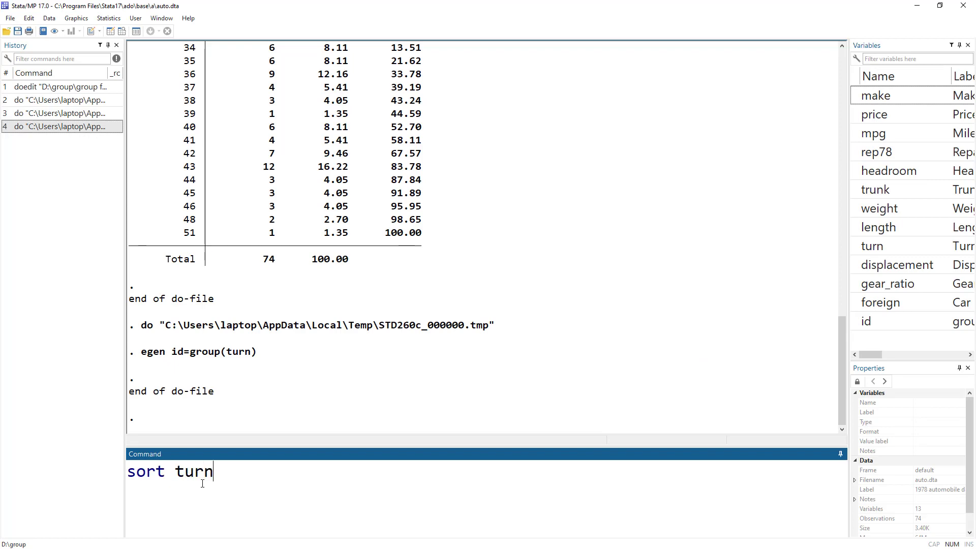
{"action": "key", "text": "Return"}
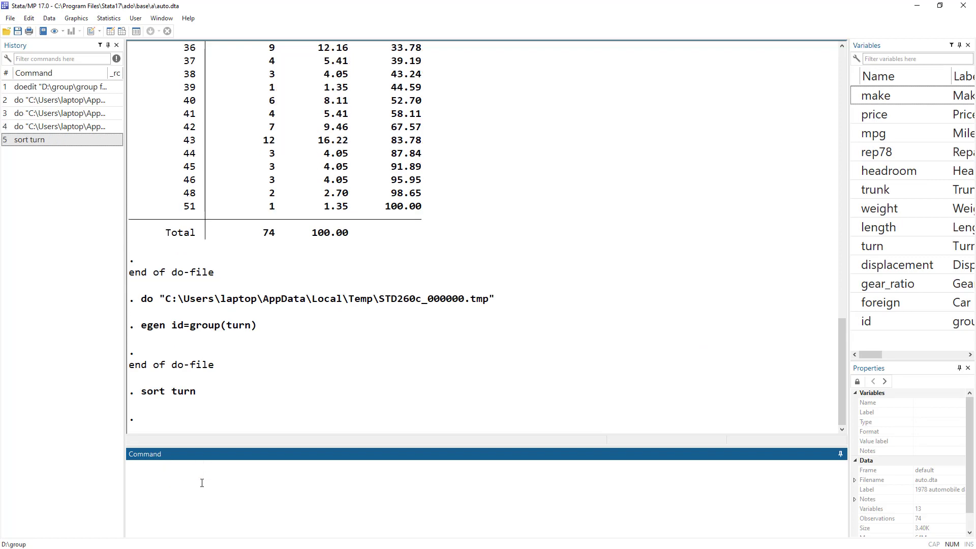
{"action": "key", "text": "alt+Tab"}
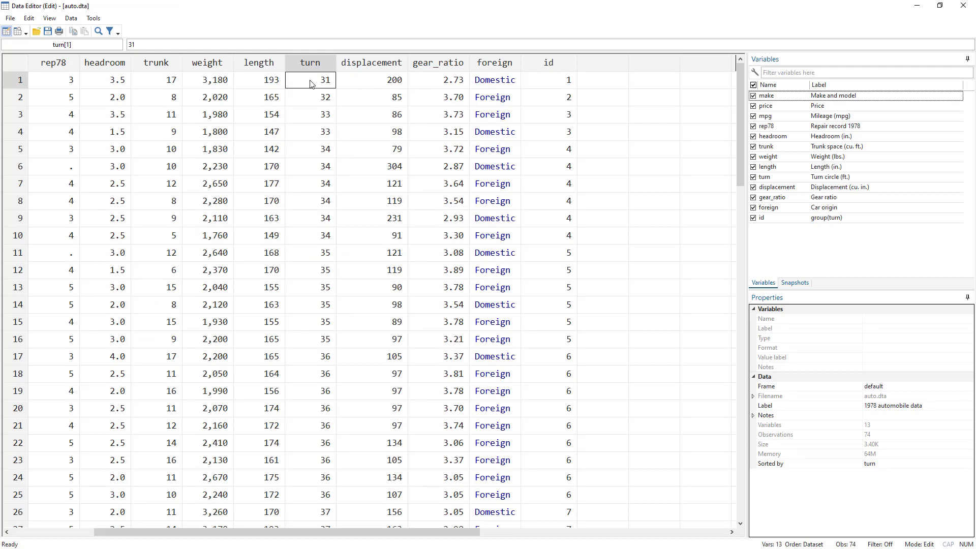
Step: Compare turn and id row by row, showing turn 33 rows get id 3 and turn 34 rows get id 4
{"action": "left_click_drag", "start_coordinate": [311, 84], "coordinate": [541, 84]}
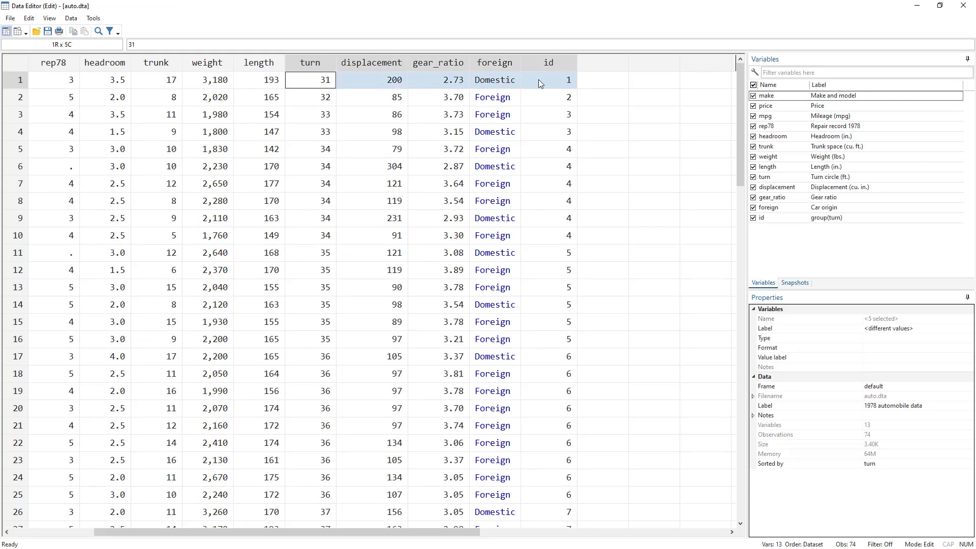
{"action": "left_click", "coordinate": [315, 82]}
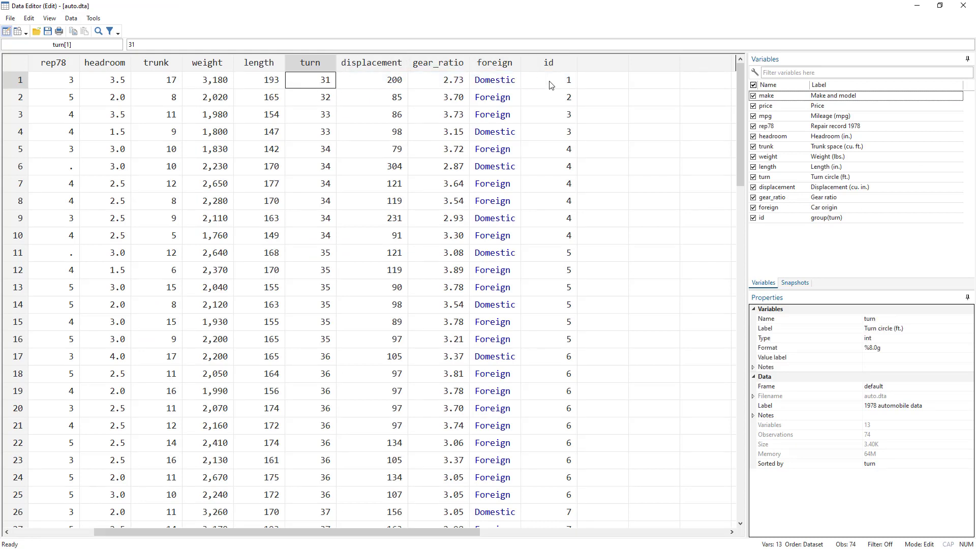
{"action": "left_click", "coordinate": [564, 84]}
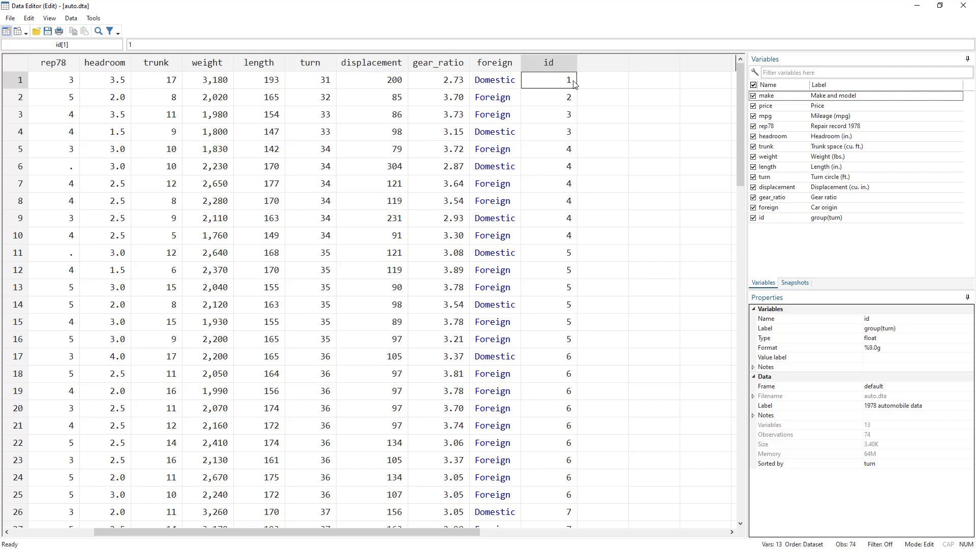
{"action": "left_click_drag", "start_coordinate": [322, 97], "coordinate": [560, 96]}
{"action": "left_click_drag", "start_coordinate": [317, 115], "coordinate": [536, 126]}
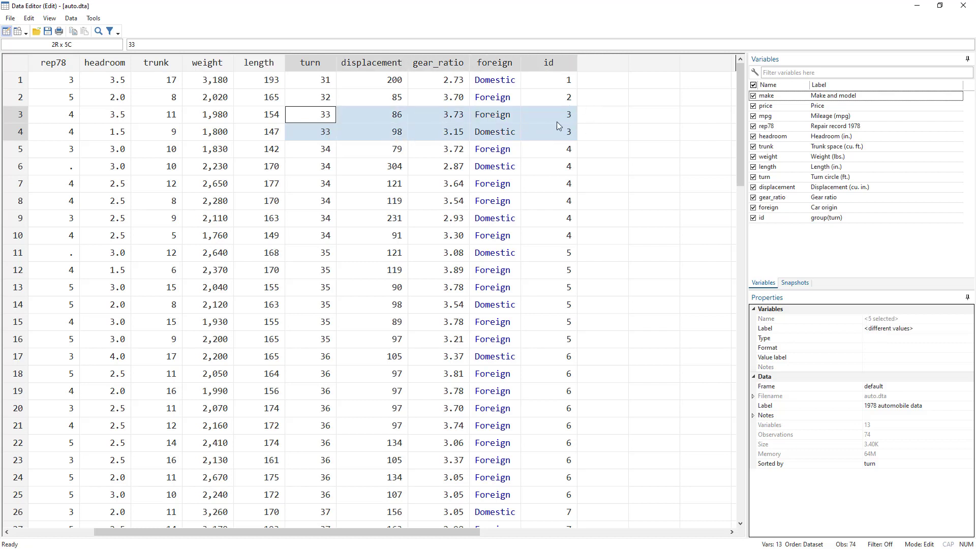
{"action": "left_click", "coordinate": [320, 152]}
{"action": "left_click_drag", "start_coordinate": [320, 165], "coordinate": [558, 235]}
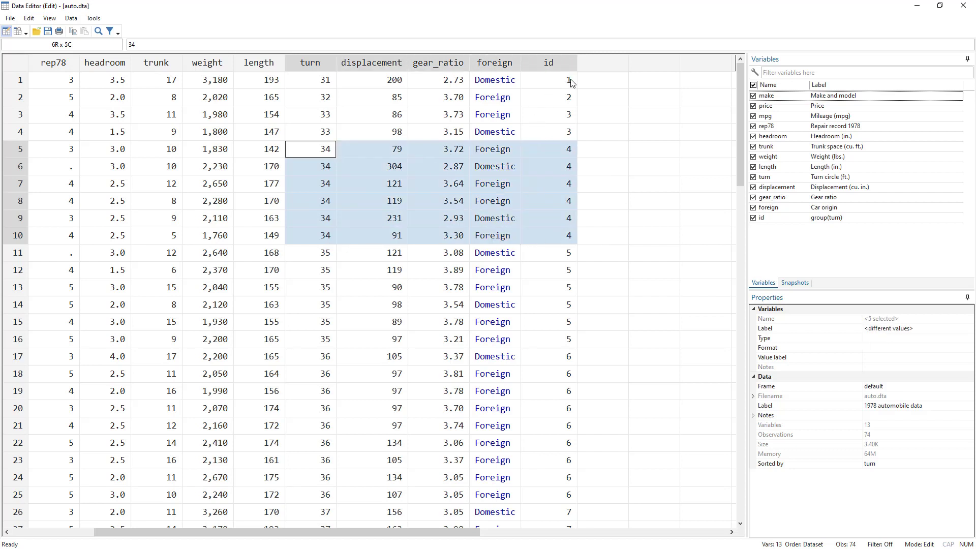
{"action": "left_click_drag", "start_coordinate": [572, 81], "coordinate": [329, 377]}
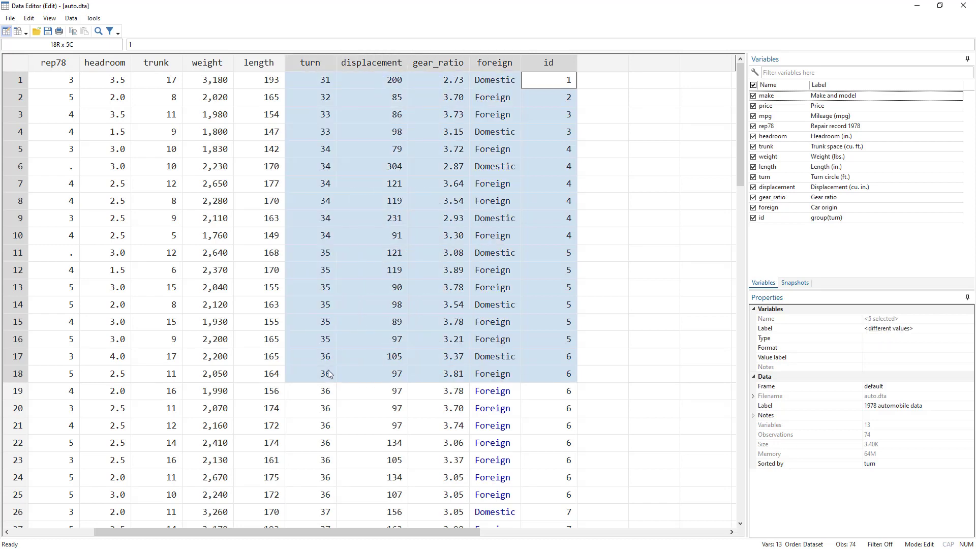
{"action": "left_click", "coordinate": [325, 86]}
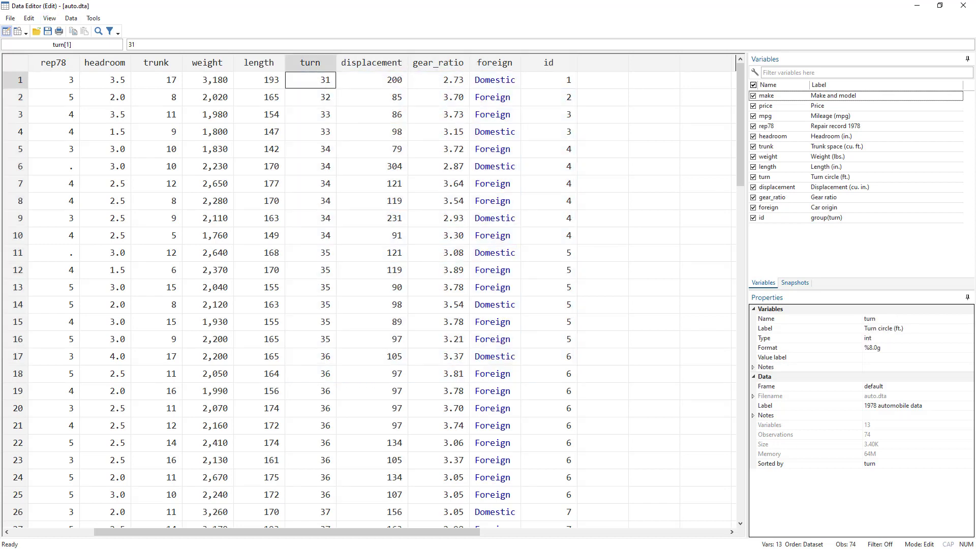
Step: Run the one-way tabulations 'tab rep78' and 'tab foreign' from the do-file
{"action": "key", "text": "alt+Tab"}
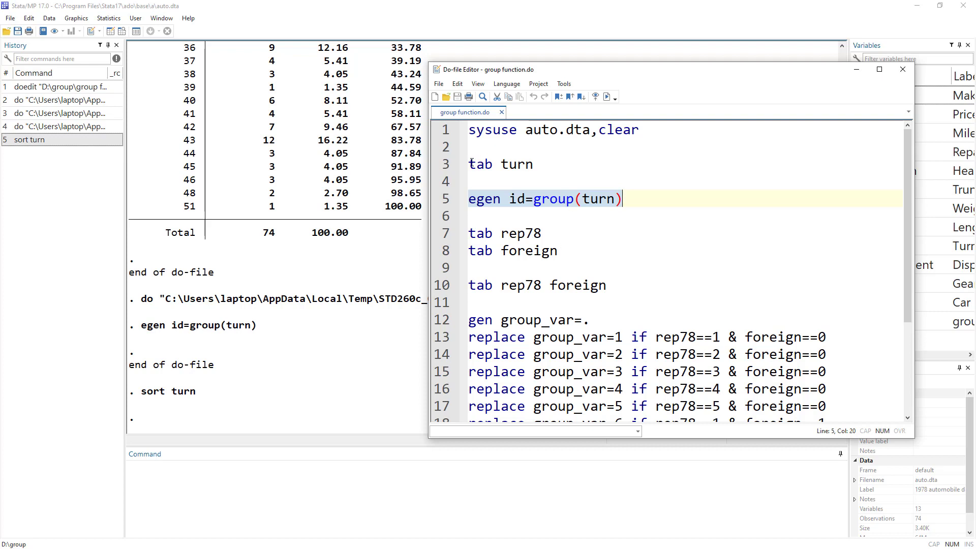
{"action": "left_click_drag", "start_coordinate": [469, 164], "coordinate": [543, 165]}
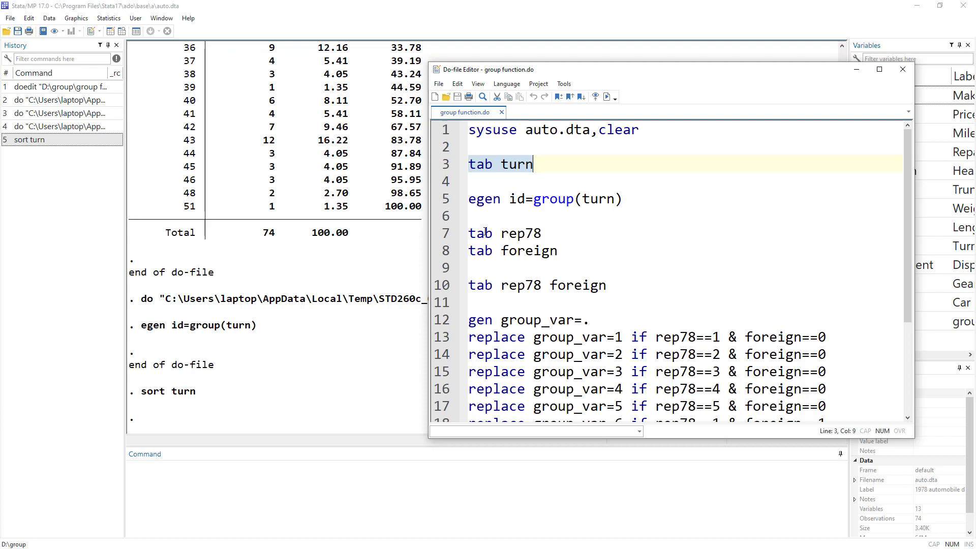
{"action": "left_click", "coordinate": [439, 235]}
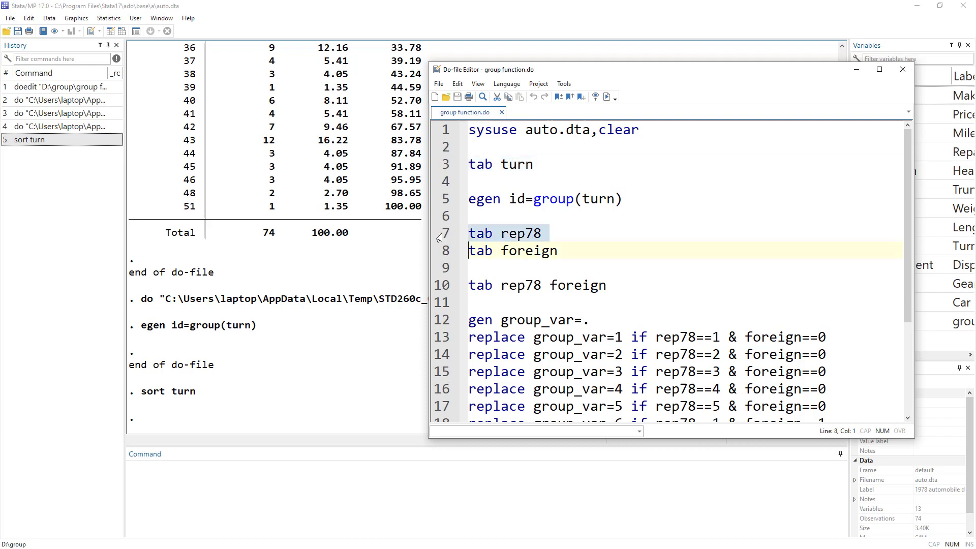
{"action": "left_click", "coordinate": [607, 97]}
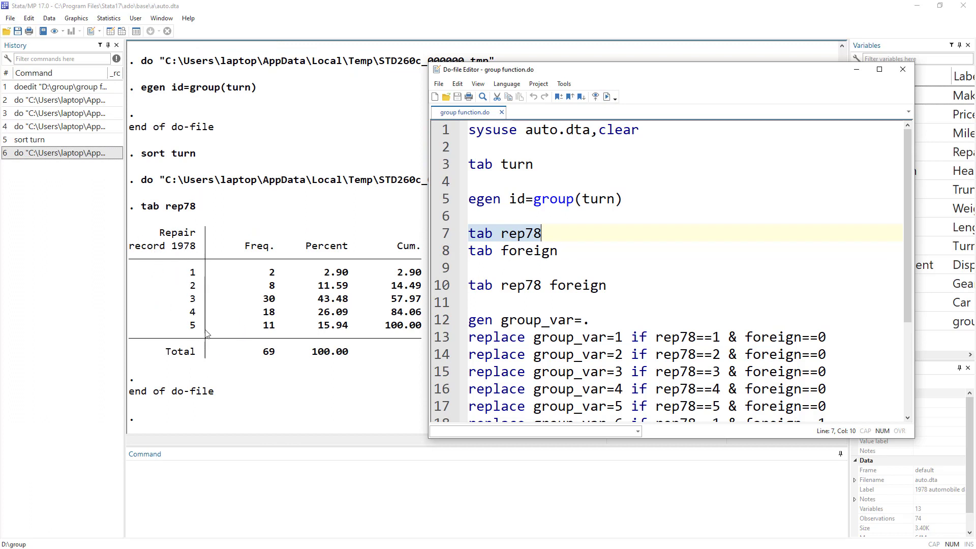
{"action": "left_click", "coordinate": [444, 251]}
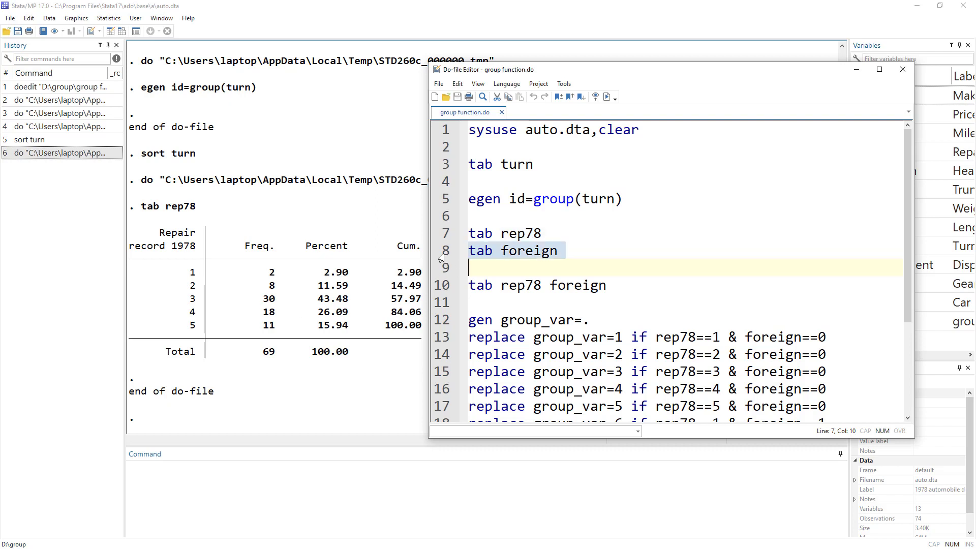
{"action": "left_click", "coordinate": [605, 98]}
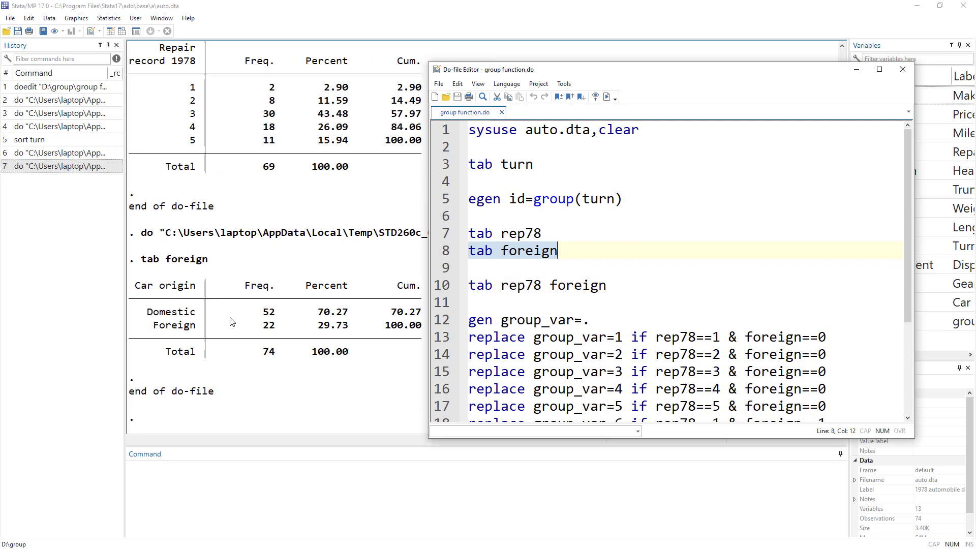
Step: Note the 52 domestic cars, then run the 'tab rep78 foreign' cross-tabulation
{"action": "left_click_drag", "start_coordinate": [257, 314], "coordinate": [287, 327]}
{"action": "key", "text": "alt+Tab"}
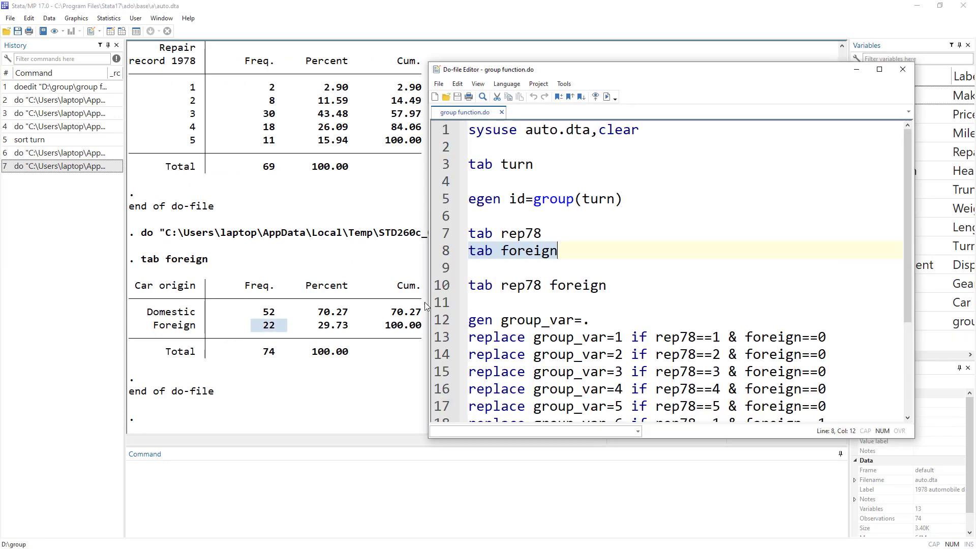
{"action": "left_click", "coordinate": [440, 289]}
{"action": "left_click", "coordinate": [607, 96]}
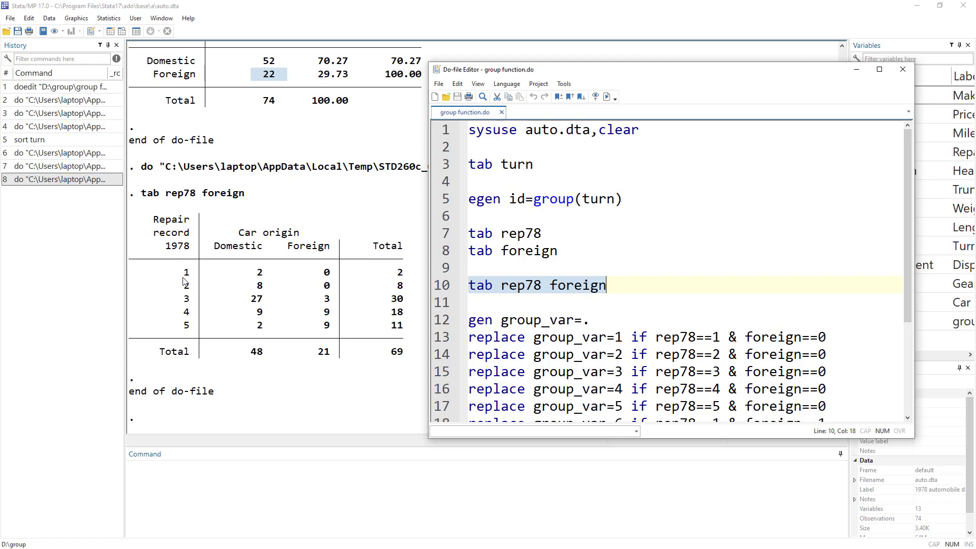
{"action": "left_click_drag", "start_coordinate": [182, 274], "coordinate": [268, 277]}
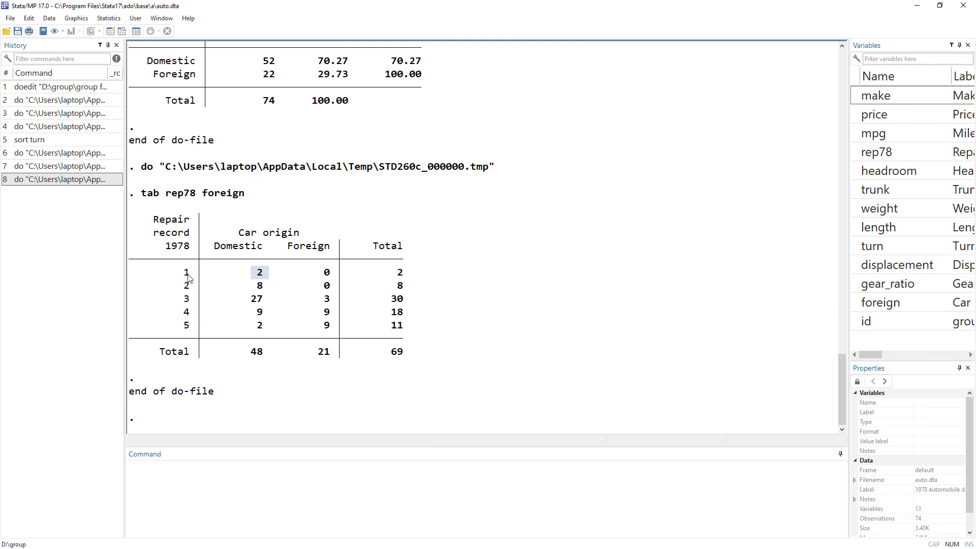
{"action": "left_click", "coordinate": [260, 273]}
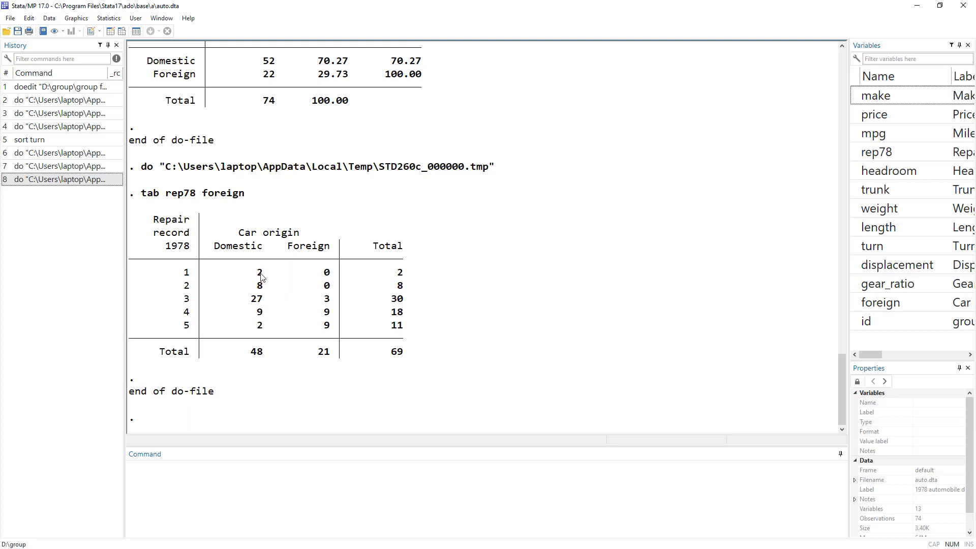
{"action": "left_click", "coordinate": [185, 289]}
{"action": "left_click", "coordinate": [260, 286]}
{"action": "left_click", "coordinate": [325, 287]}
{"action": "key", "text": "alt+Tab"}
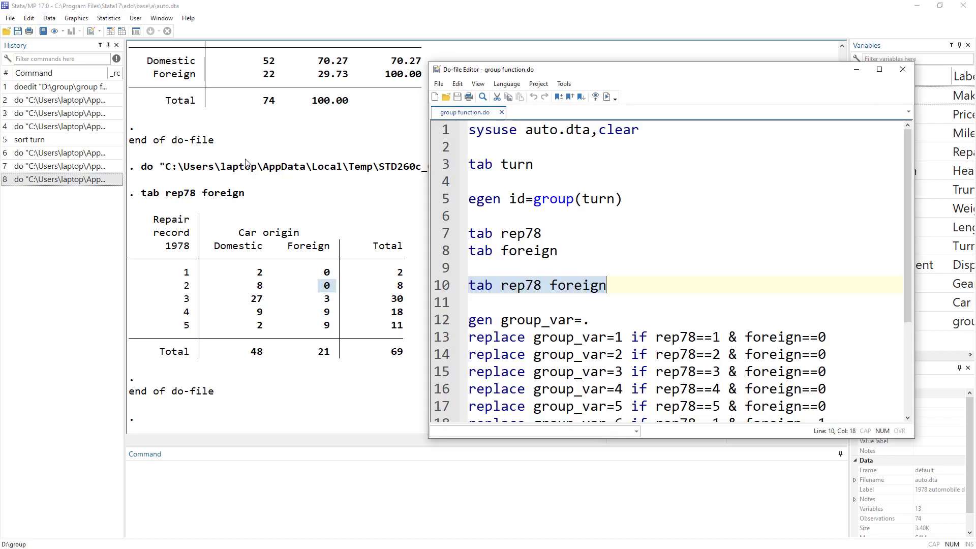
{"action": "scroll", "coordinate": [616, 257], "scroll_direction": "down", "scroll_amount": 2}
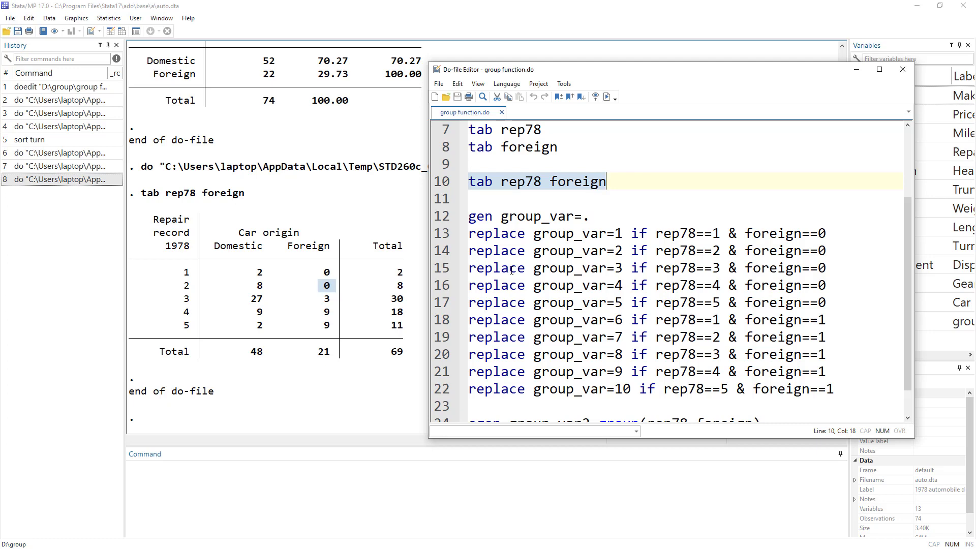
Step: Run 'gen group_var=.' to create group_var with all 74 values missing
{"action": "left_click", "coordinate": [436, 219]}
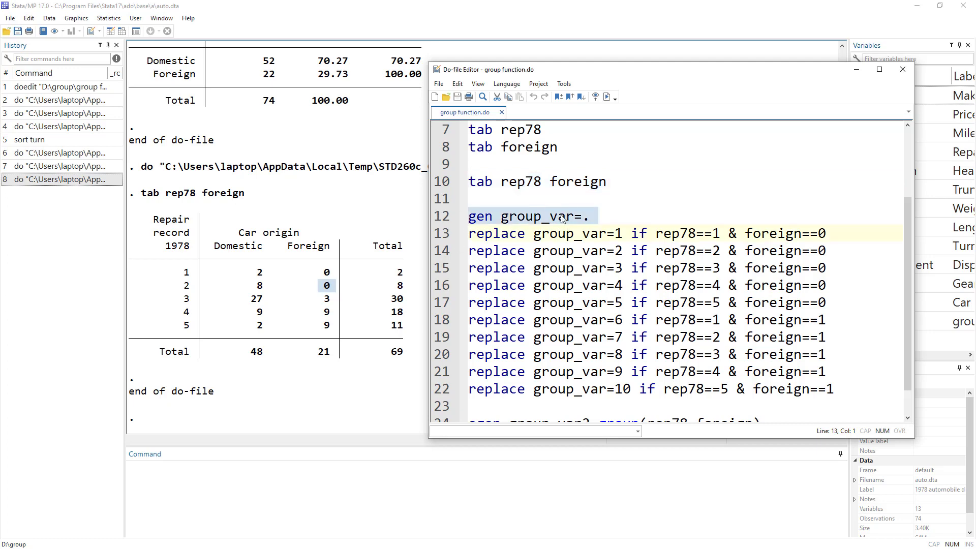
{"action": "left_click", "coordinate": [608, 97]}
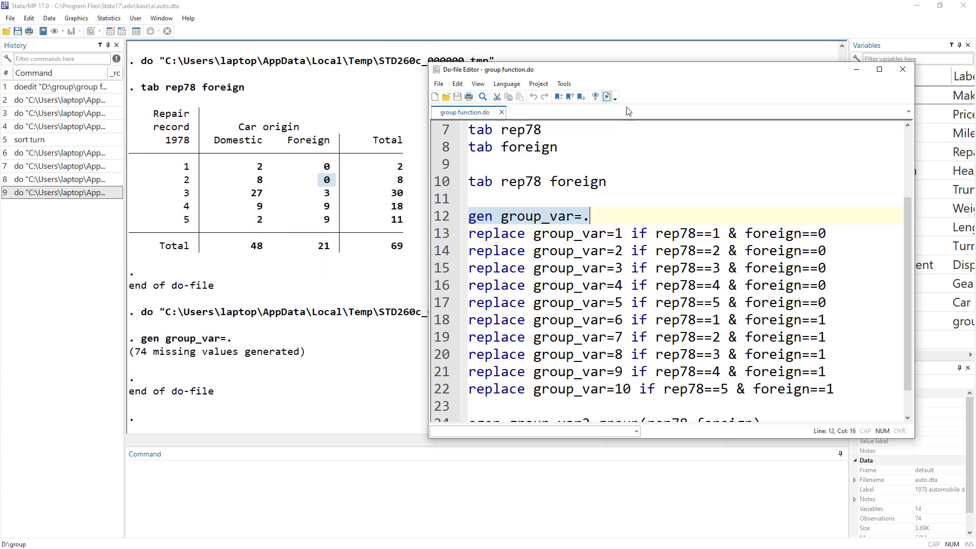
{"action": "left_click", "coordinate": [585, 217]}
{"action": "scroll", "coordinate": [622, 253], "scroll_direction": "down", "scroll_amount": 1}
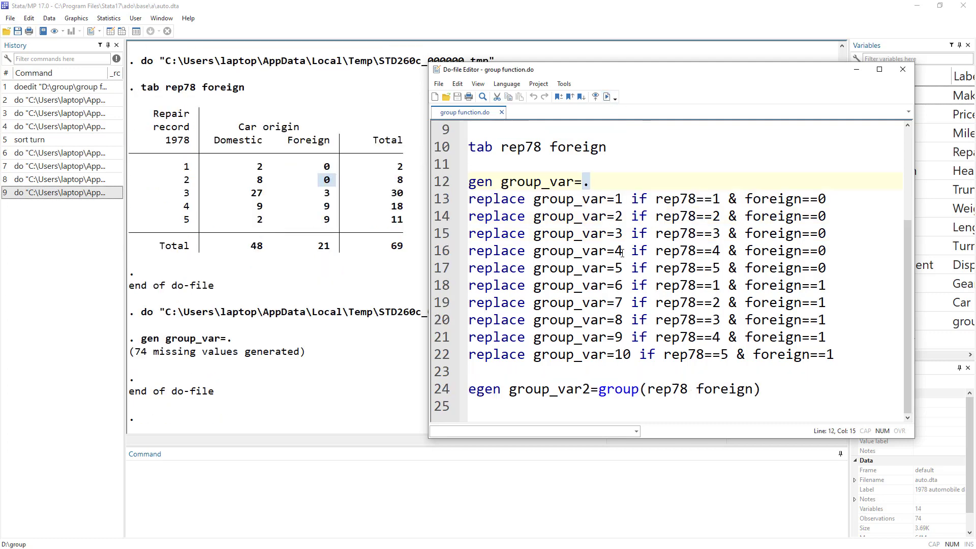
Step: Highlight the parts of replace line 13: group_var, value 1, and the if conditions joined by &
{"action": "left_click", "coordinate": [437, 202]}
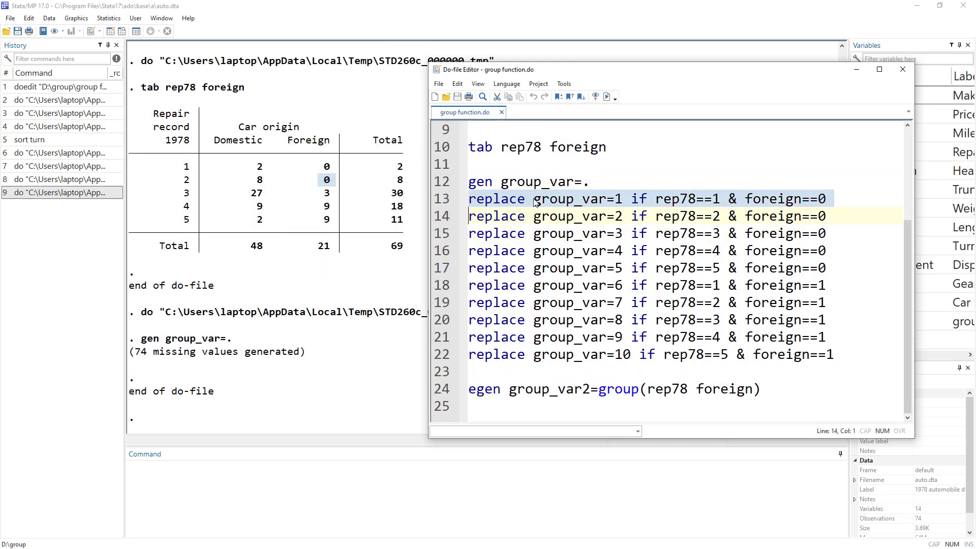
{"action": "left_click", "coordinate": [582, 201]}
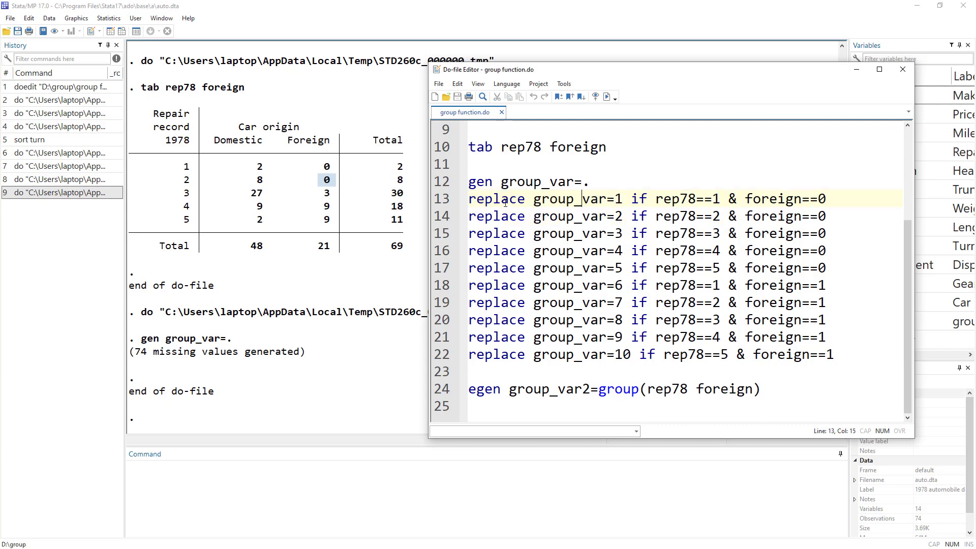
{"action": "double_click", "coordinate": [559, 213]}
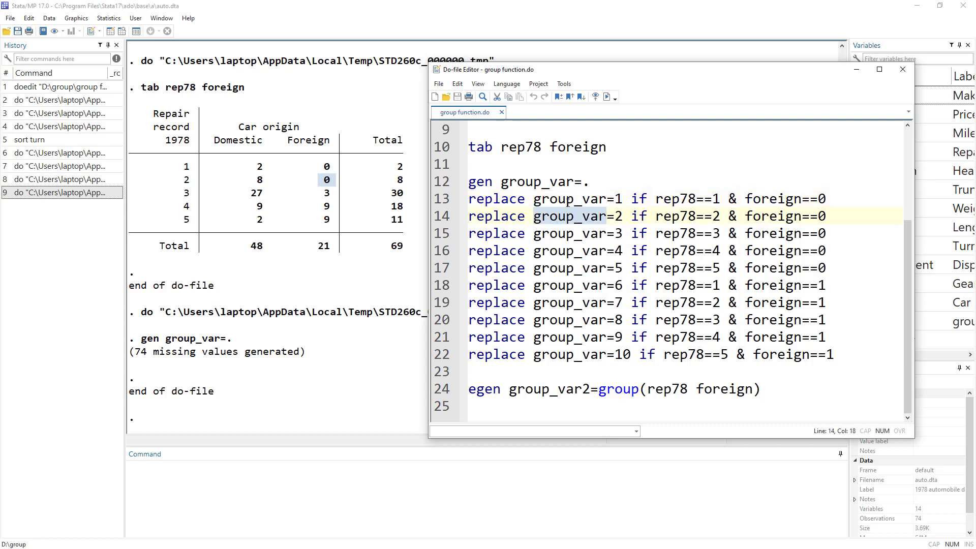
{"action": "double_click", "coordinate": [566, 201]}
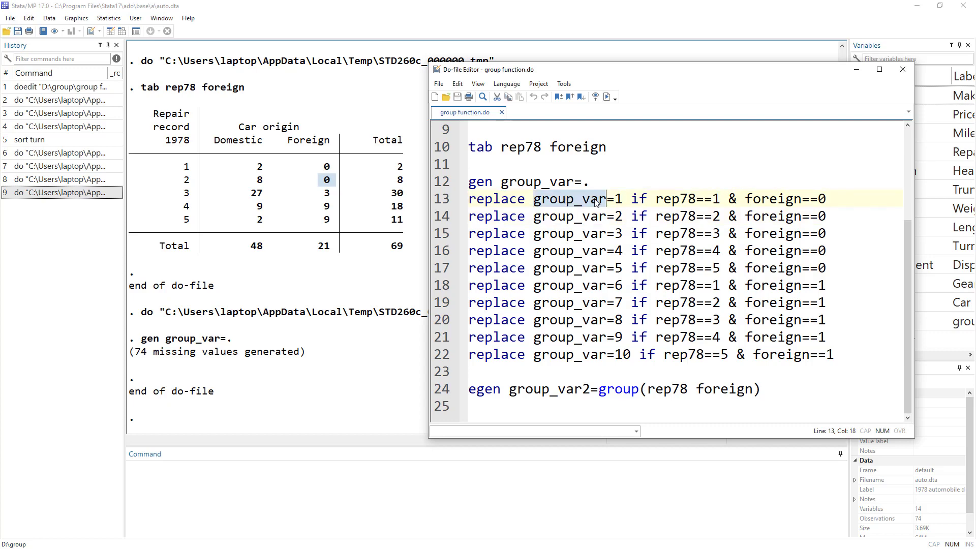
{"action": "left_click", "coordinate": [616, 199]}
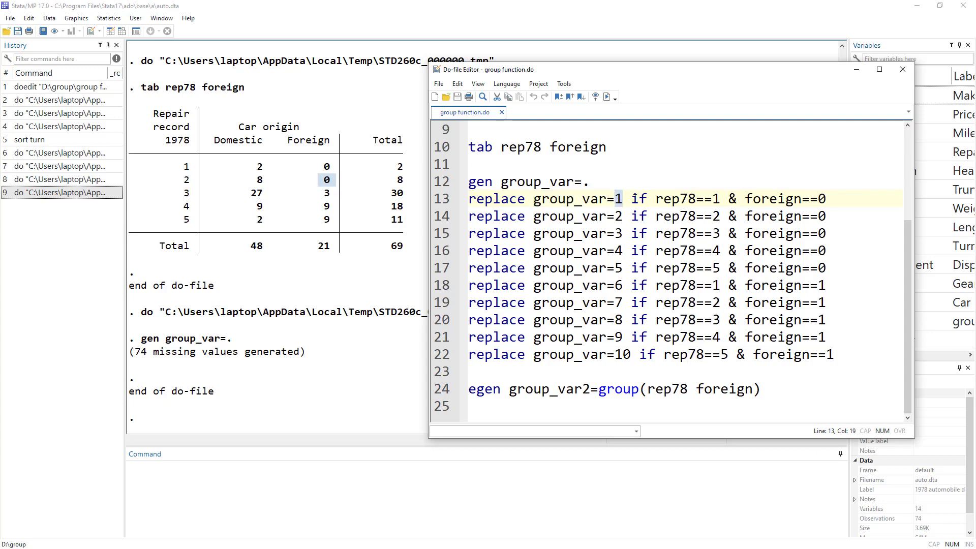
{"action": "left_click_drag", "start_coordinate": [631, 199], "coordinate": [721, 199]}
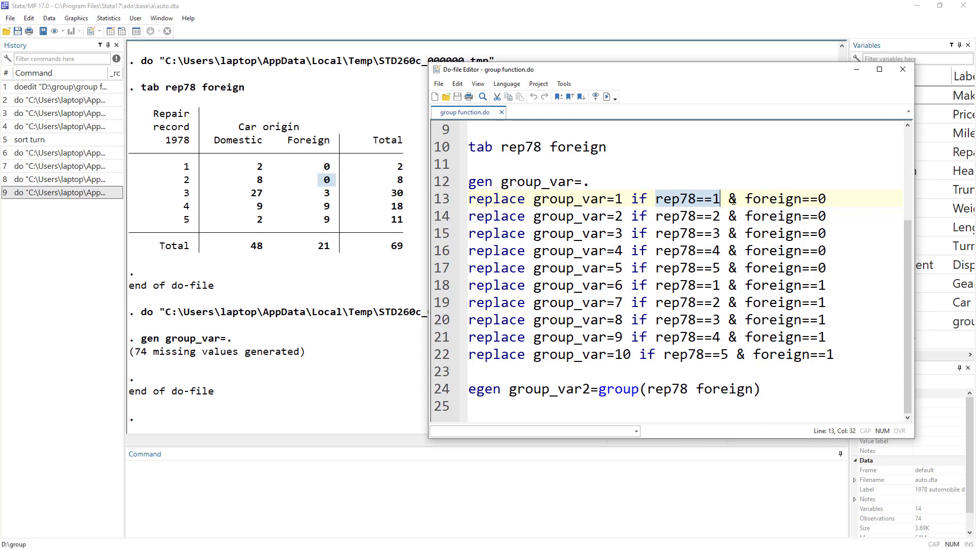
{"action": "double_click", "coordinate": [734, 199]}
{"action": "left_click_drag", "start_coordinate": [751, 200], "coordinate": [807, 200]}
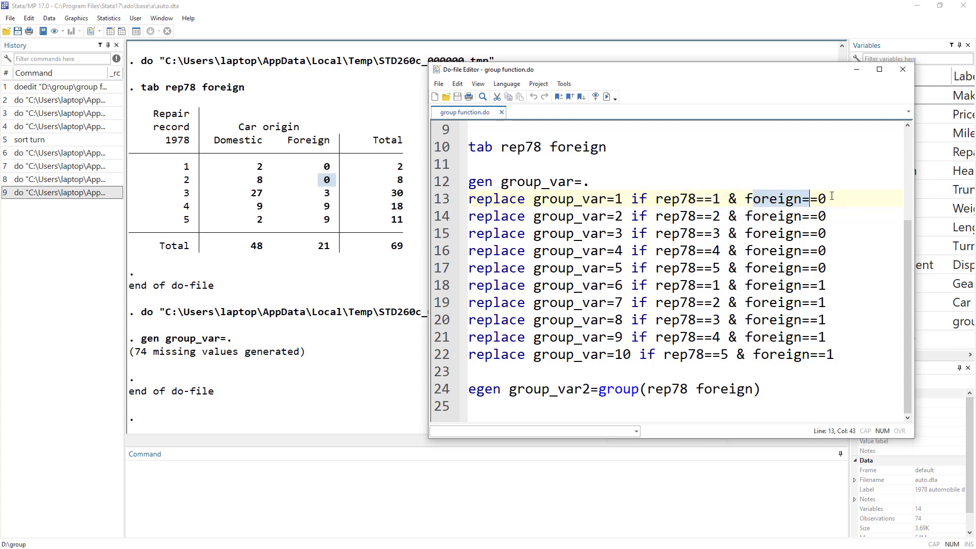
Step: Check Domestic and Foreign values of the foreign column in the Data Editor, then close it
{"action": "left_click", "coordinate": [111, 31]}
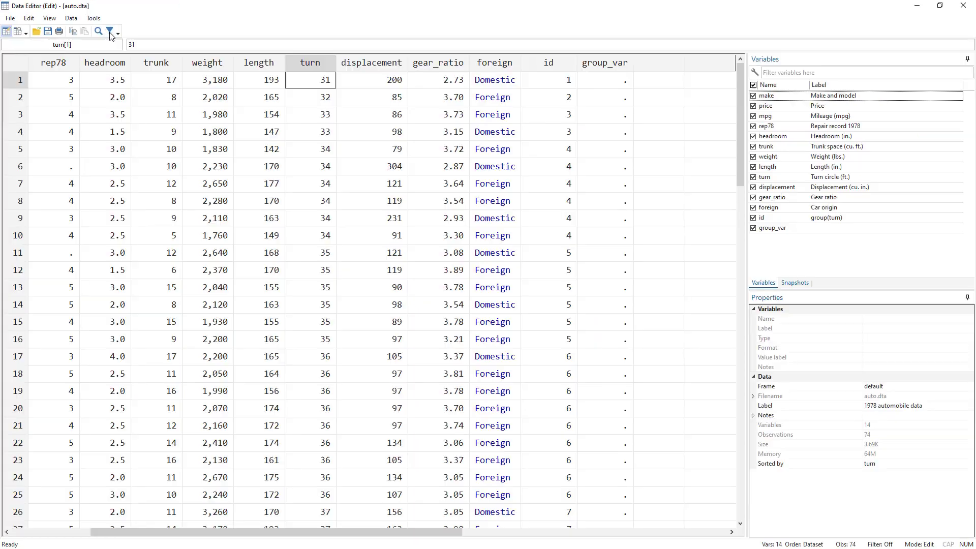
{"action": "left_click", "coordinate": [496, 97]}
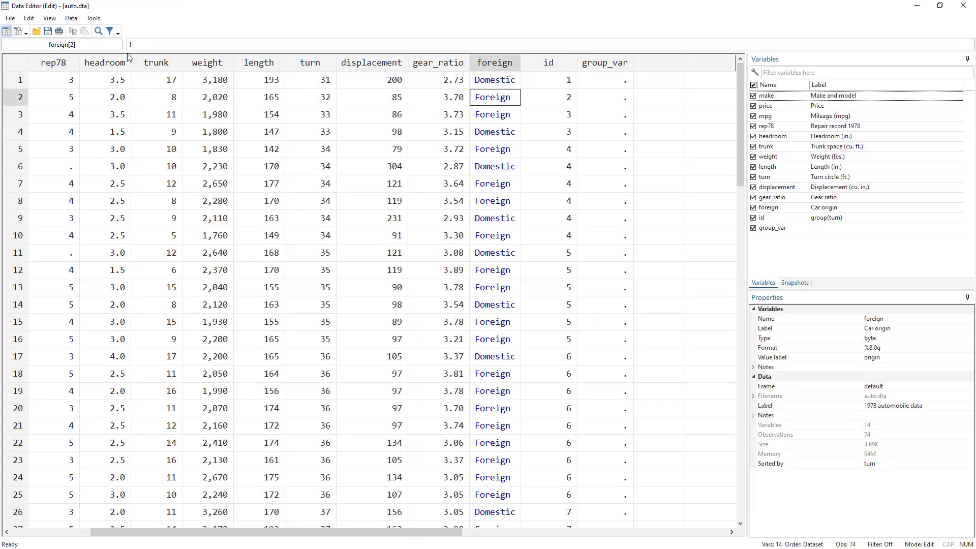
{"action": "left_click", "coordinate": [492, 81]}
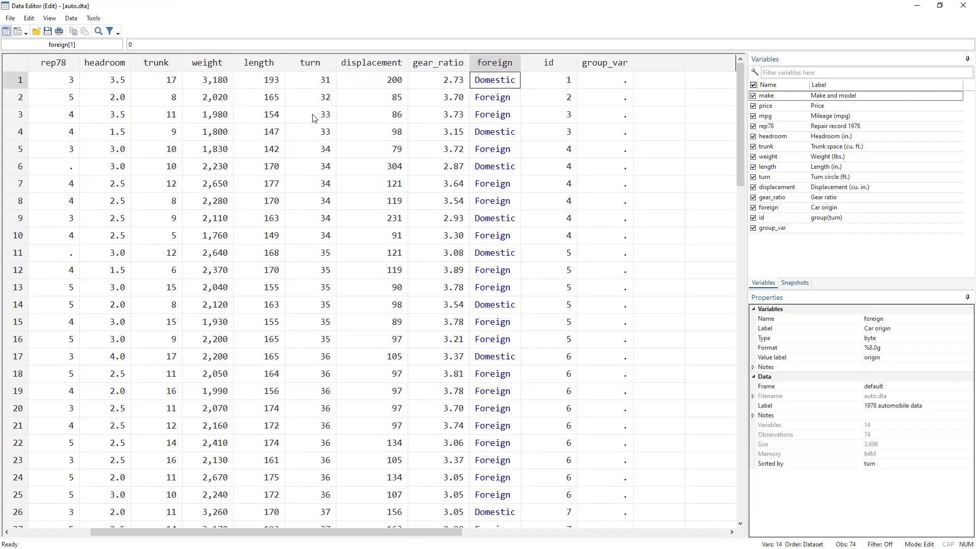
{"action": "key", "text": "alt+F4"}
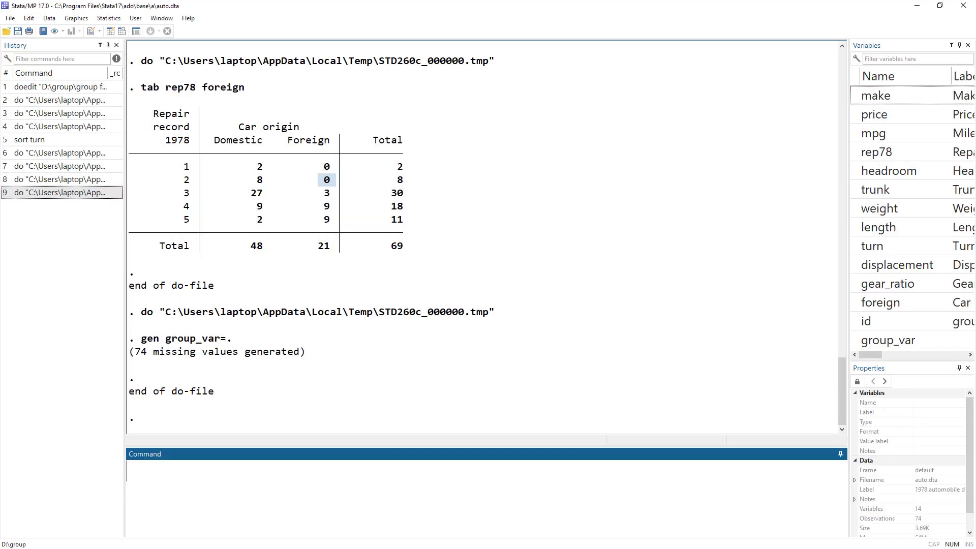
{"action": "key", "text": "alt+Tab"}
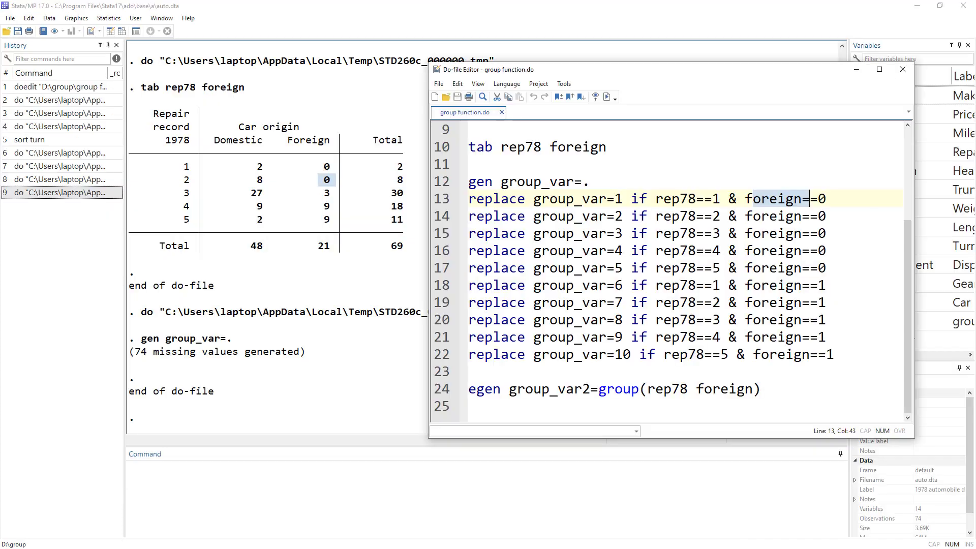
{"action": "left_click", "coordinate": [827, 199]}
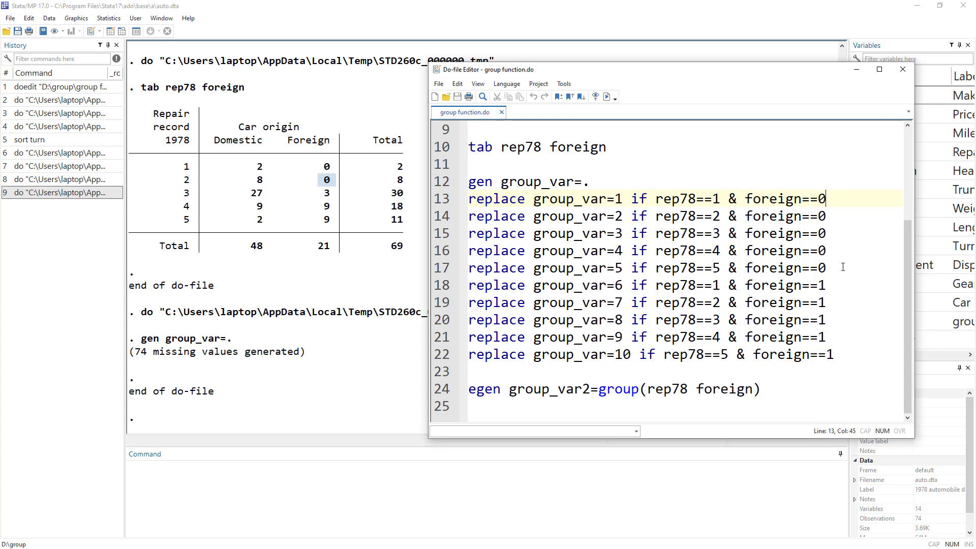
Step: Select replace lines 13–22 for domestic and foreign cars and run them to code group_var 1–10
{"action": "left_click_drag", "start_coordinate": [824, 263], "coordinate": [457, 206]}
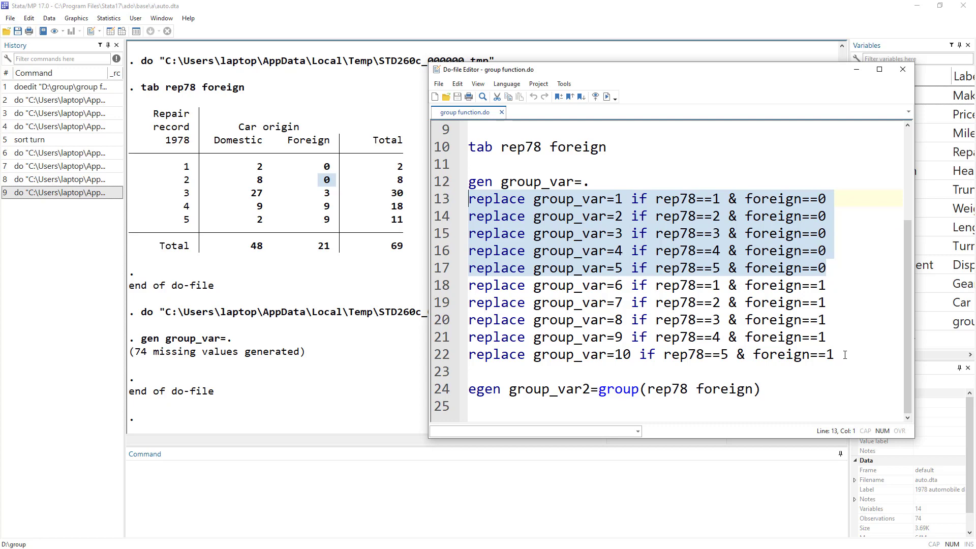
{"action": "left_click_drag", "start_coordinate": [844, 354], "coordinate": [433, 289]}
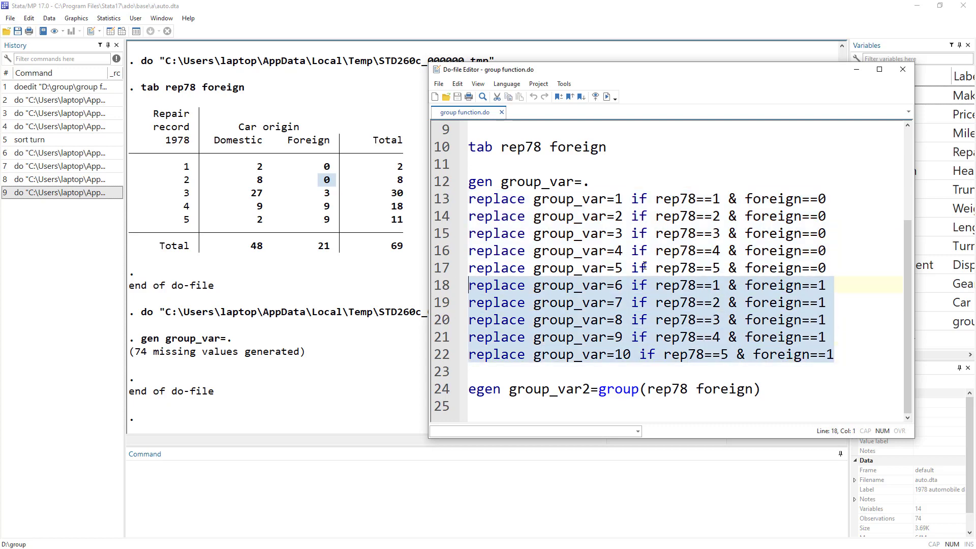
{"action": "left_click_drag", "start_coordinate": [440, 202], "coordinate": [432, 357]}
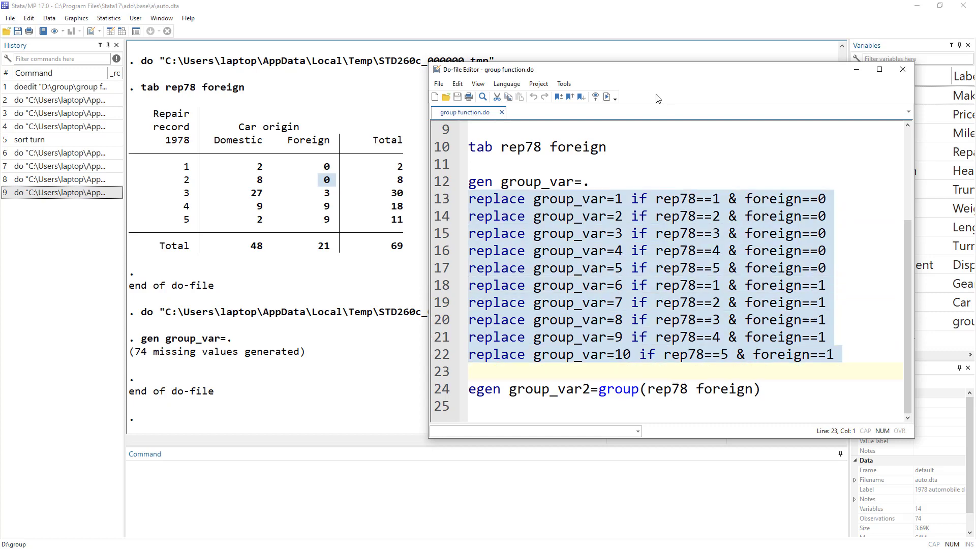
{"action": "left_click", "coordinate": [606, 96]}
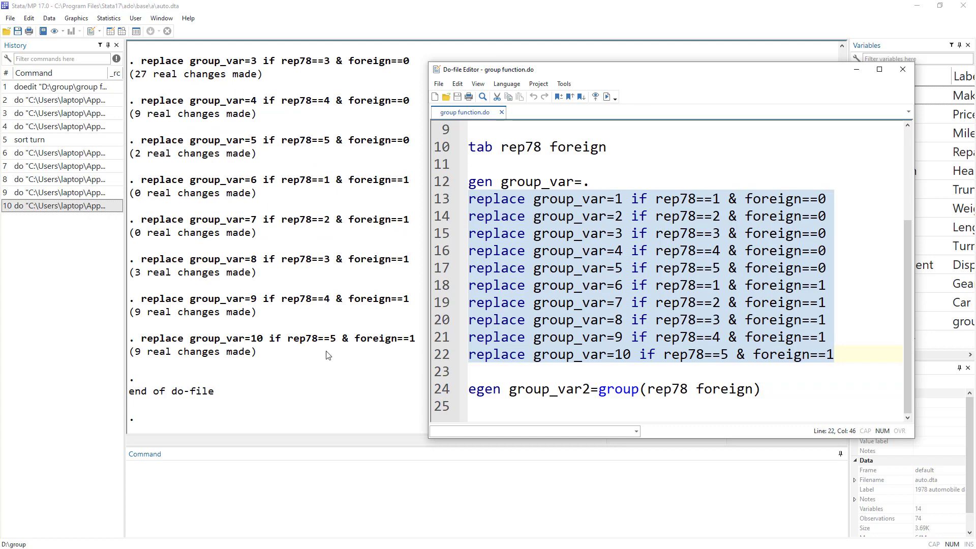
{"action": "left_click", "coordinate": [289, 481]}
Step: Run 'sort rep78 foreign' and confirm in the grid that rep78 1 rows have group_var 1
{"action": "type", "text": "sor"}
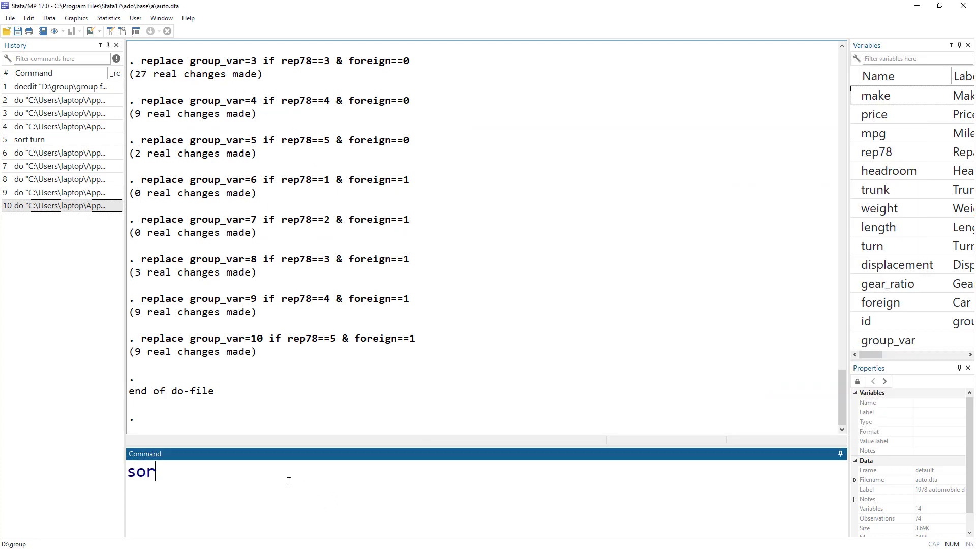
{"action": "type", "text": "t rep78 foreign"}
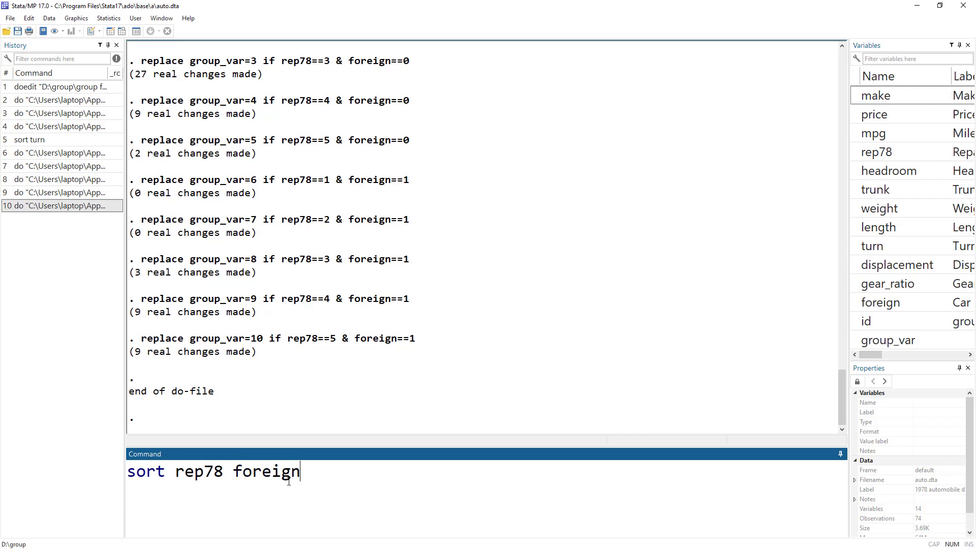
{"action": "key", "text": "Return"}
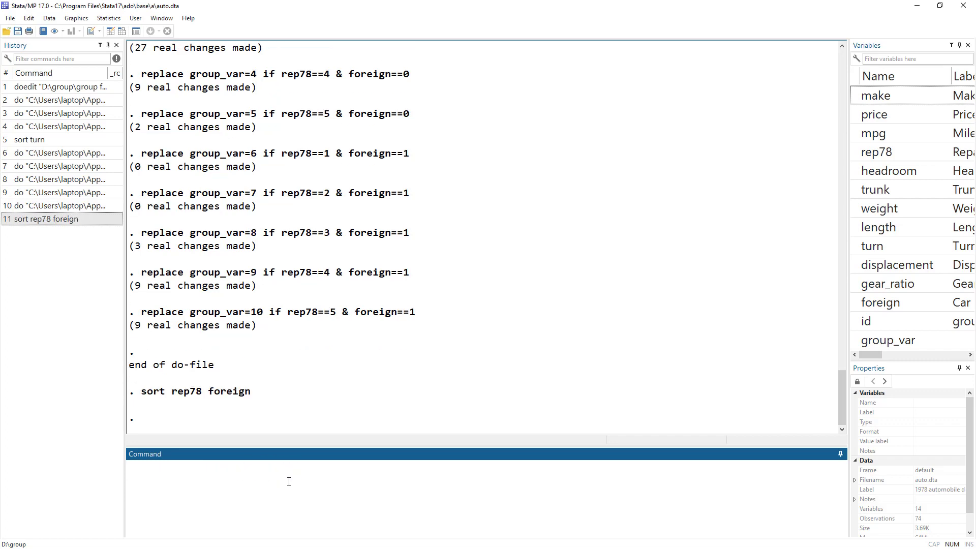
{"action": "left_click", "coordinate": [110, 31]}
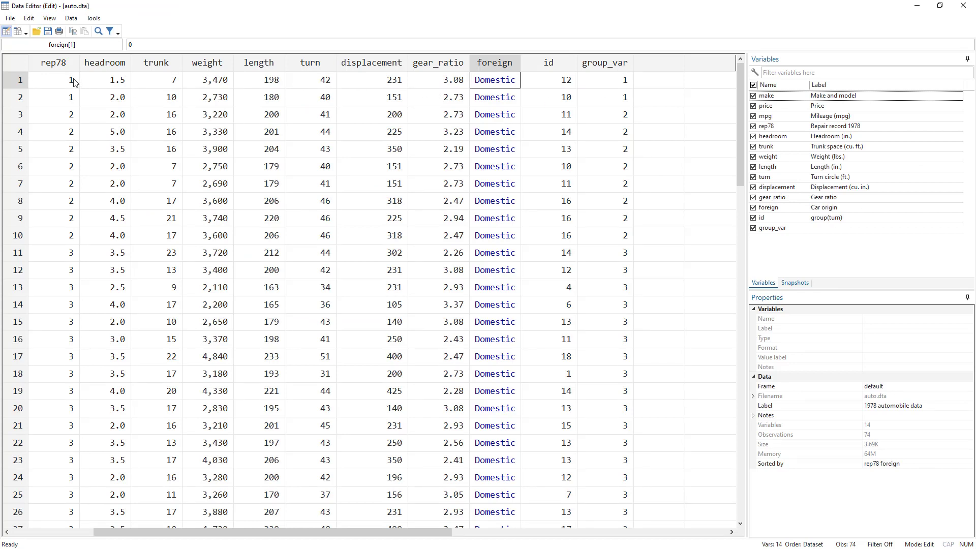
{"action": "left_click_drag", "start_coordinate": [71, 82], "coordinate": [73, 101]}
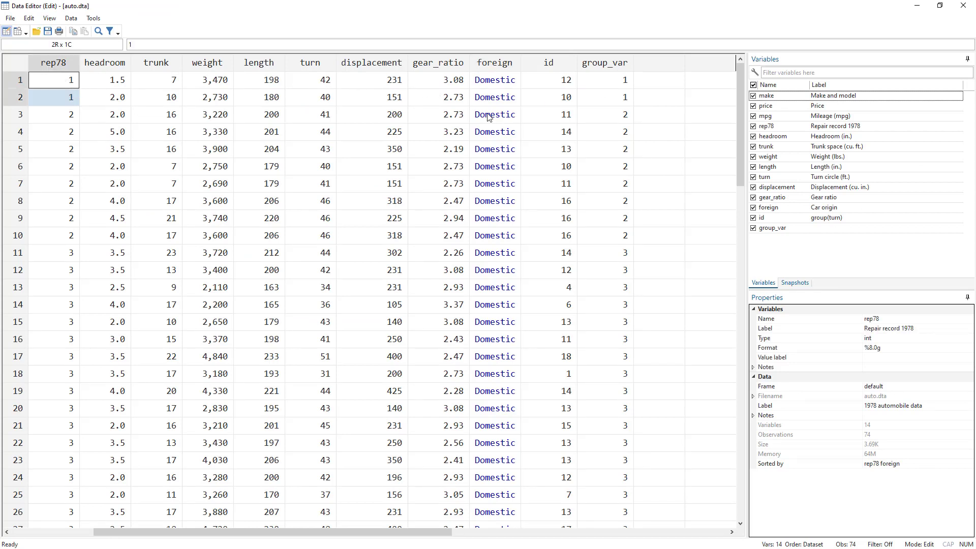
{"action": "left_click_drag", "start_coordinate": [499, 83], "coordinate": [495, 100]}
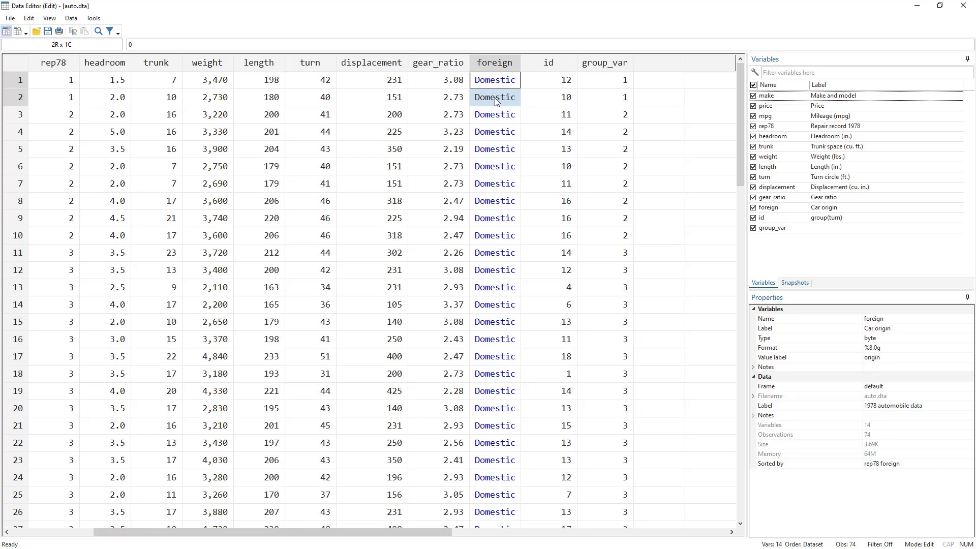
{"action": "left_click_drag", "start_coordinate": [615, 83], "coordinate": [623, 184]}
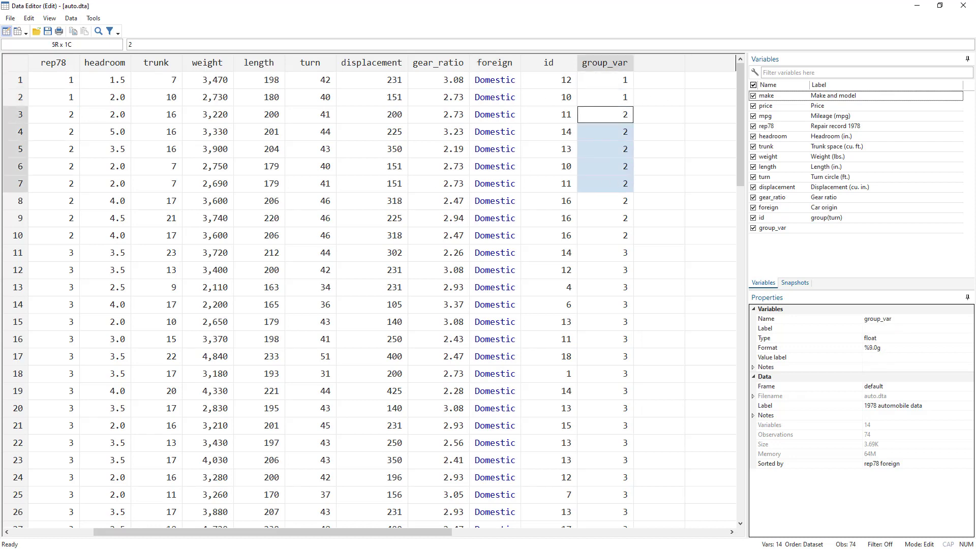
{"action": "key", "text": "alt+Tab"}
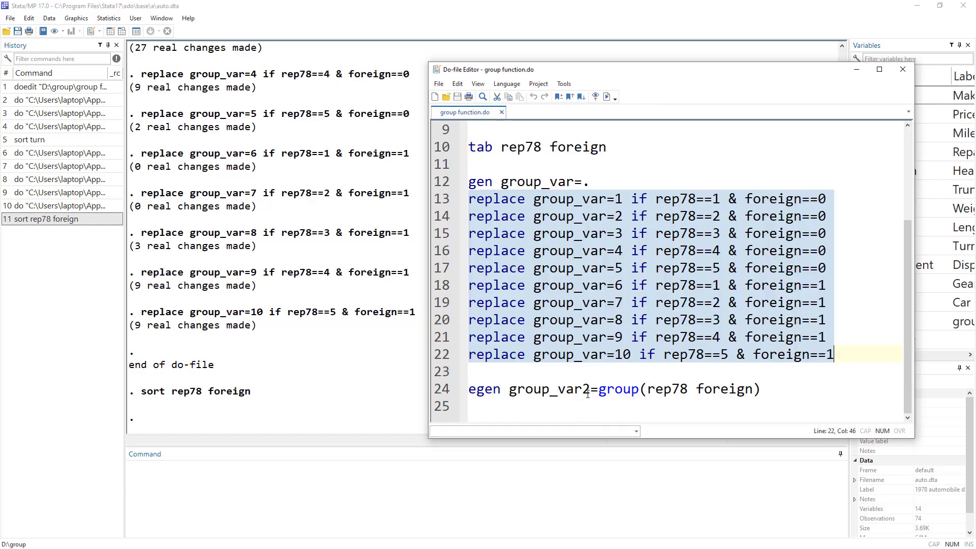
Step: Run line 24 'egen group_var2=group(rep78 foreign)' and open the Data Editor to compare it with group_var
{"action": "double_click", "coordinate": [619, 388]}
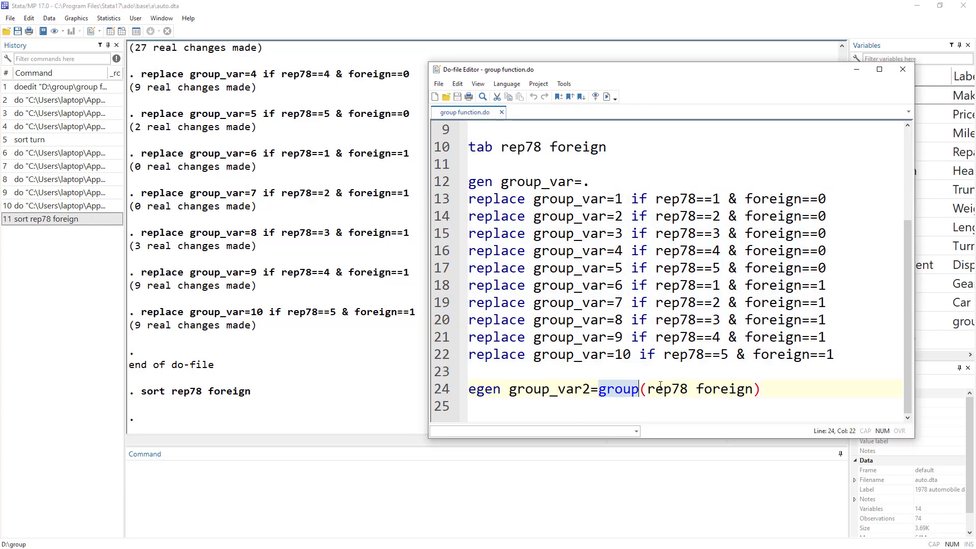
{"action": "double_click", "coordinate": [478, 389]}
{"action": "left_click_drag", "start_coordinate": [510, 390], "coordinate": [761, 390]}
{"action": "left_click", "coordinate": [430, 392]}
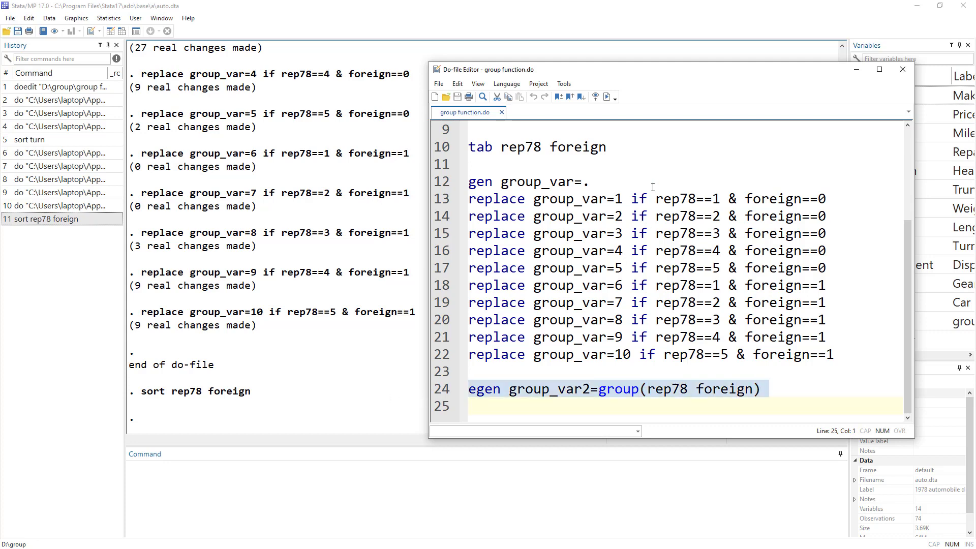
{"action": "left_click", "coordinate": [607, 97]}
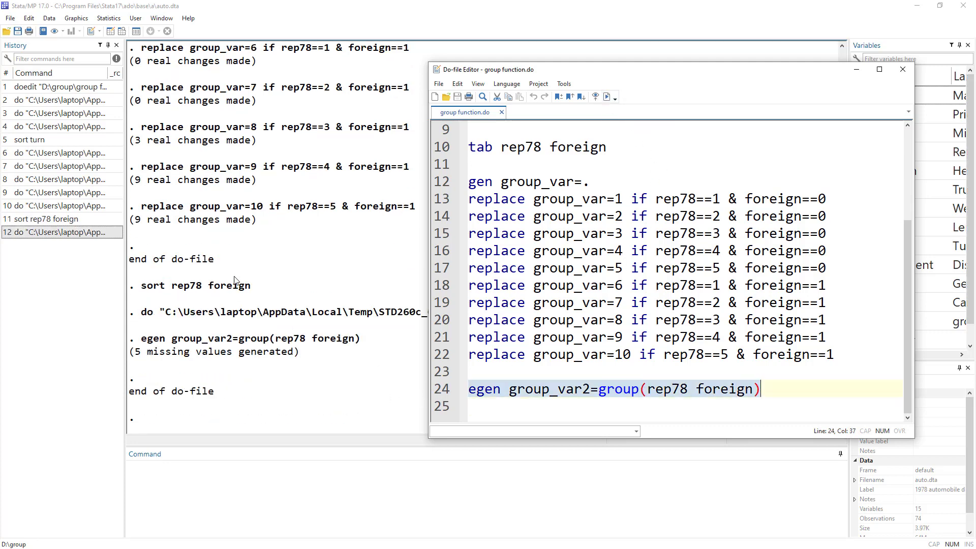
{"action": "left_click", "coordinate": [110, 32]}
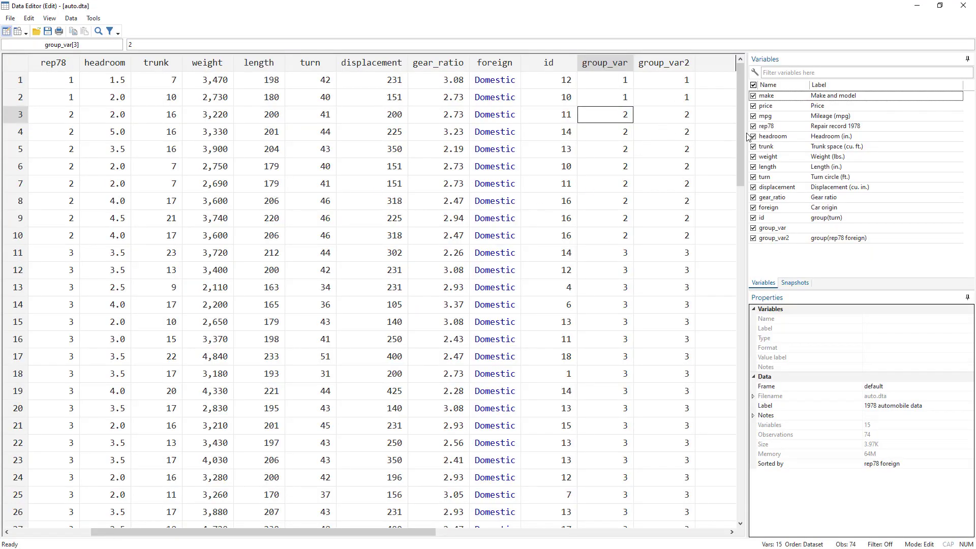
Step: Compare group_var with group_var2 on rows 38–43 in the Data Editor, then close it
{"action": "left_click_drag", "start_coordinate": [740, 136], "coordinate": [740, 218]}
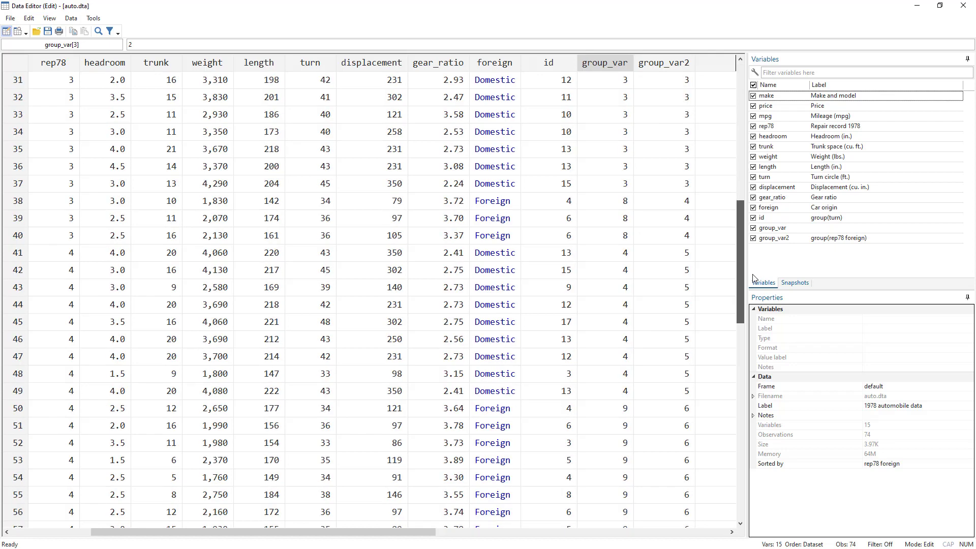
{"action": "left_click_drag", "start_coordinate": [625, 208], "coordinate": [681, 289]}
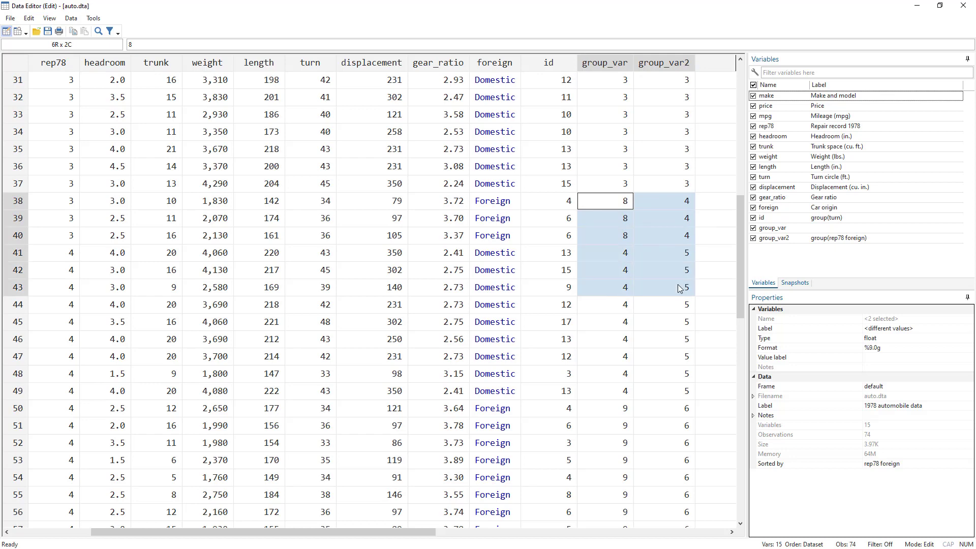
{"action": "key", "text": "alt+Tab"}
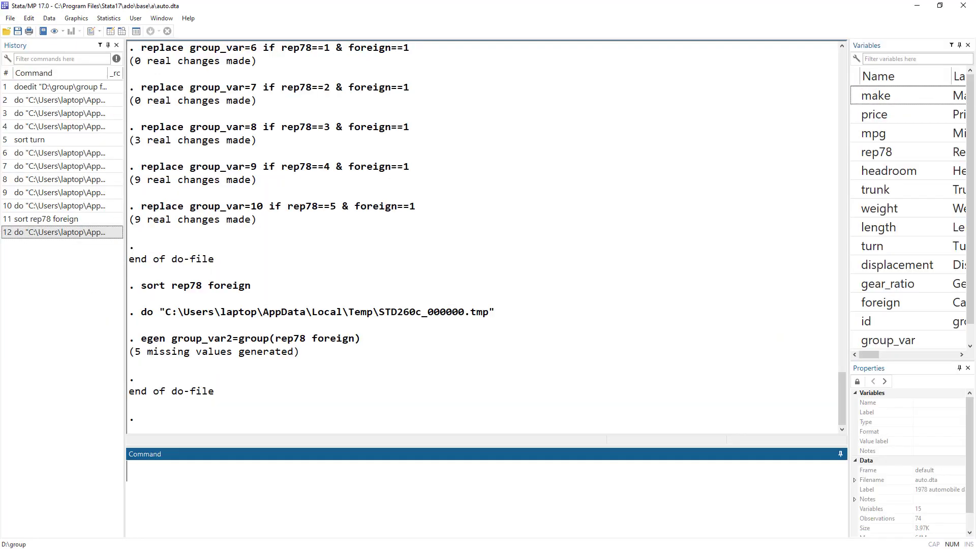
Step: Highlight the zero Foreign counts for rep78 1 and 2 in the tabulation, then return to the do-file
{"action": "scroll", "coordinate": [361, 277], "scroll_direction": "up", "scroll_amount": 15}
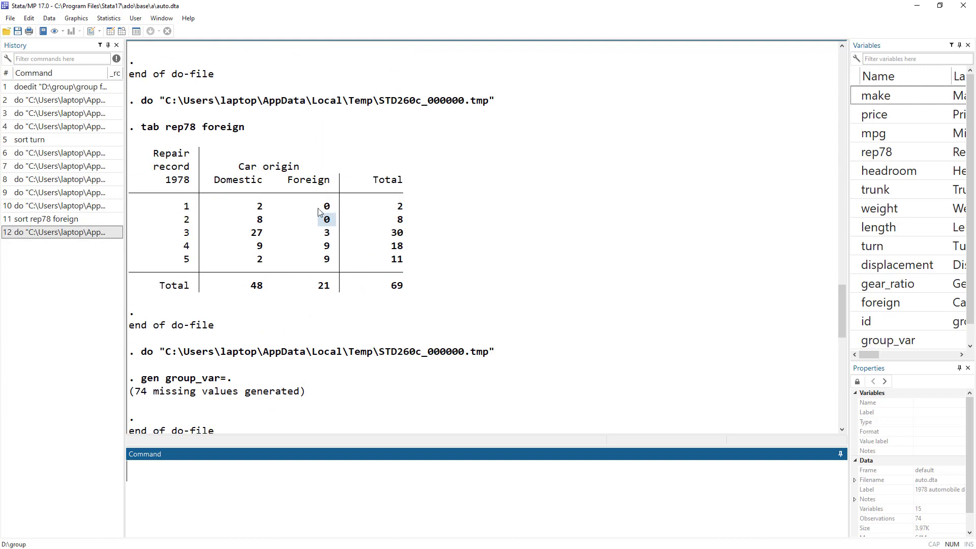
{"action": "left_click", "coordinate": [326, 214]}
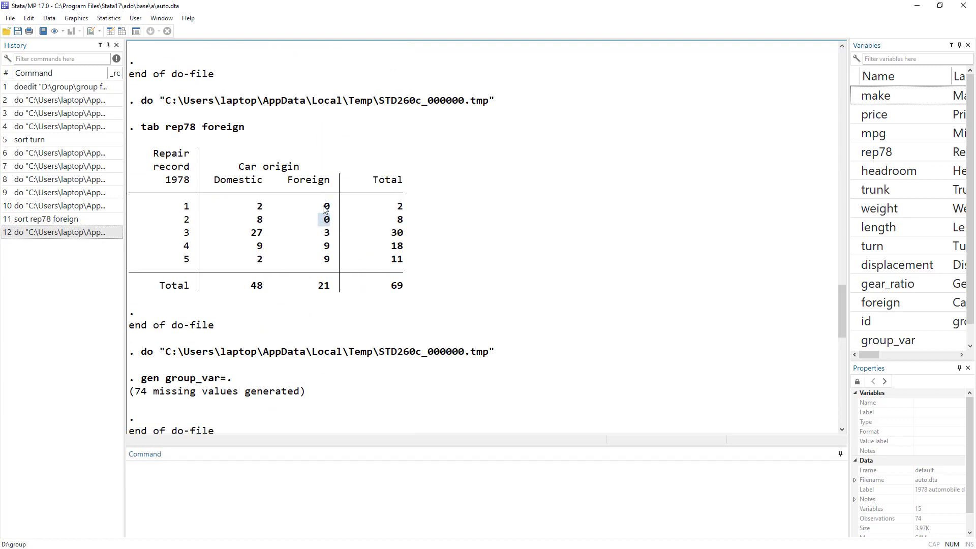
{"action": "left_click_drag", "start_coordinate": [320, 206], "coordinate": [331, 208]}
{"action": "left_click_drag", "start_coordinate": [184, 208], "coordinate": [197, 210]}
{"action": "left_click_drag", "start_coordinate": [321, 207], "coordinate": [330, 222]}
{"action": "left_click_drag", "start_coordinate": [182, 222], "coordinate": [191, 221]}
{"action": "left_click_drag", "start_coordinate": [321, 222], "coordinate": [330, 223]}
{"action": "key", "text": "alt+Tab"}
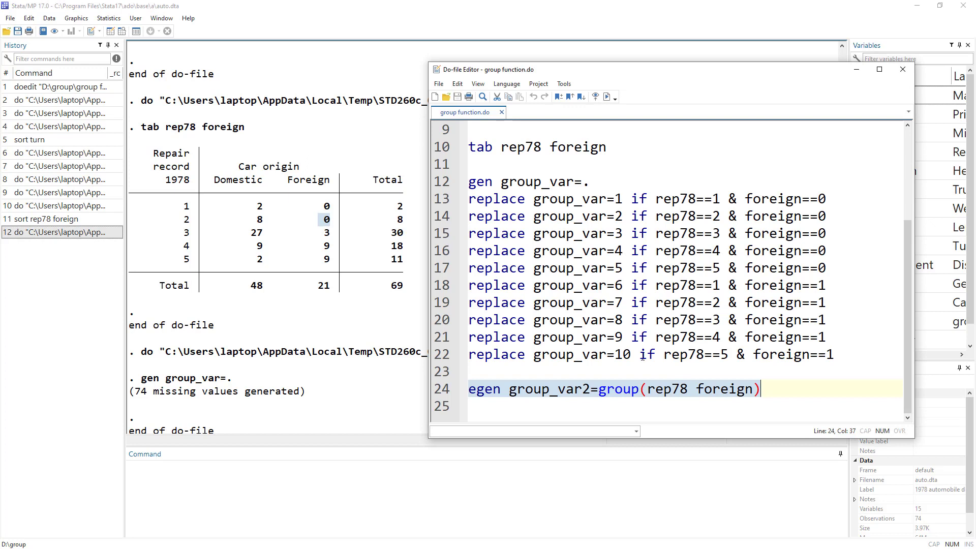
{"action": "left_click", "coordinate": [842, 352]}
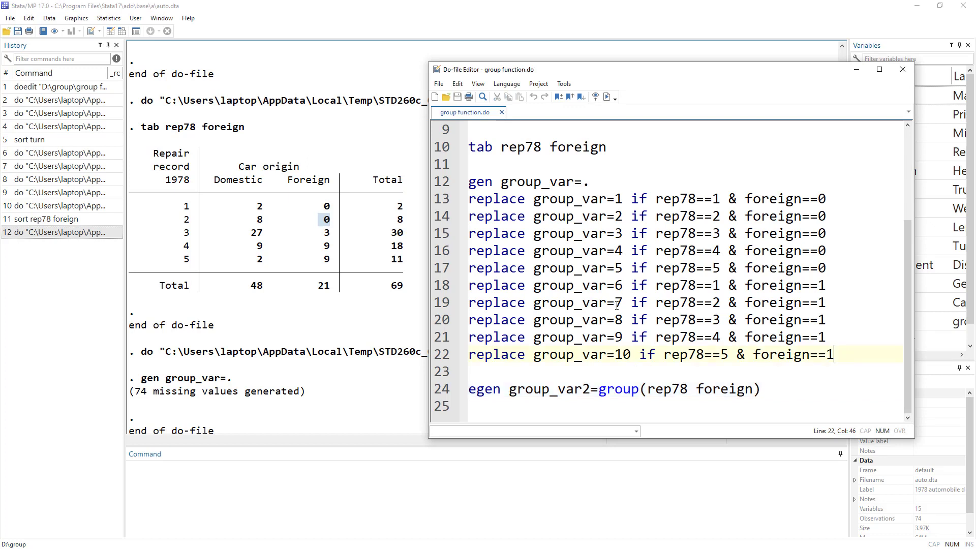
{"action": "left_click", "coordinate": [617, 303]}
{"action": "double_click", "coordinate": [621, 388]}
{"action": "left_click_drag", "start_coordinate": [836, 354], "coordinate": [381, 198]}
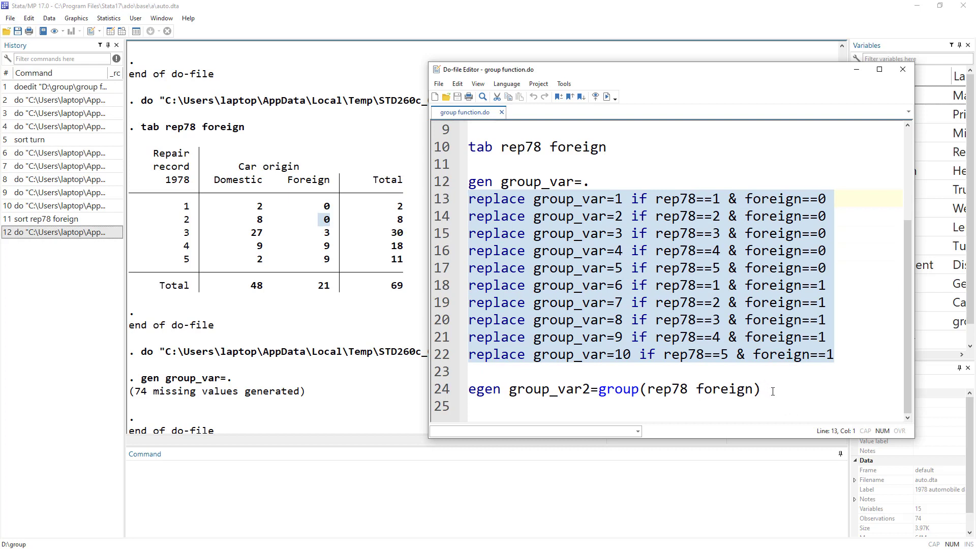
{"action": "left_click_drag", "start_coordinate": [773, 392], "coordinate": [426, 391]}
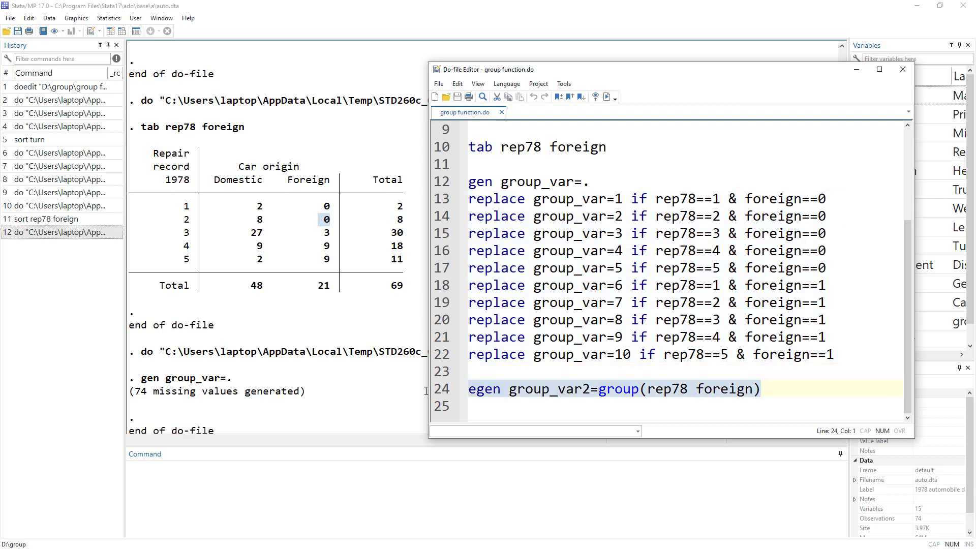
{"action": "double_click", "coordinate": [614, 390]}
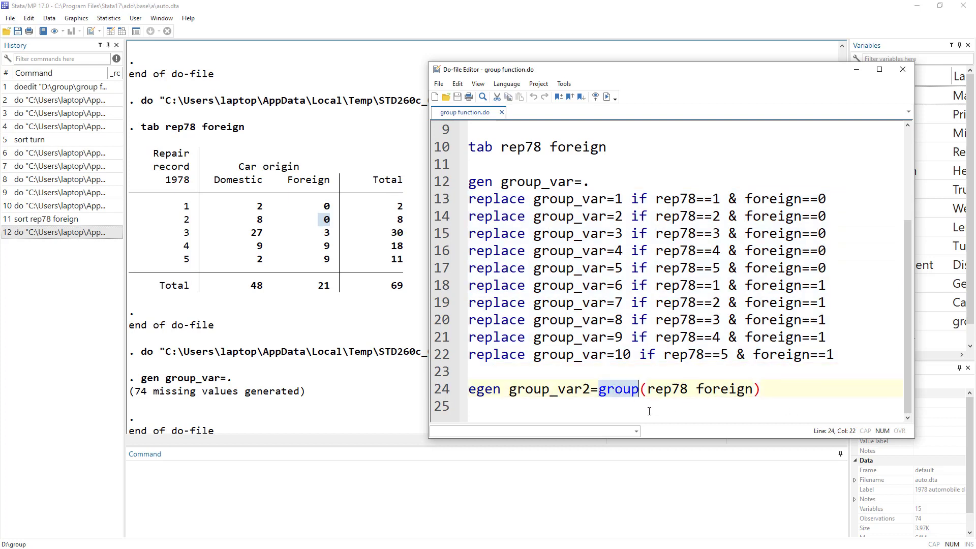